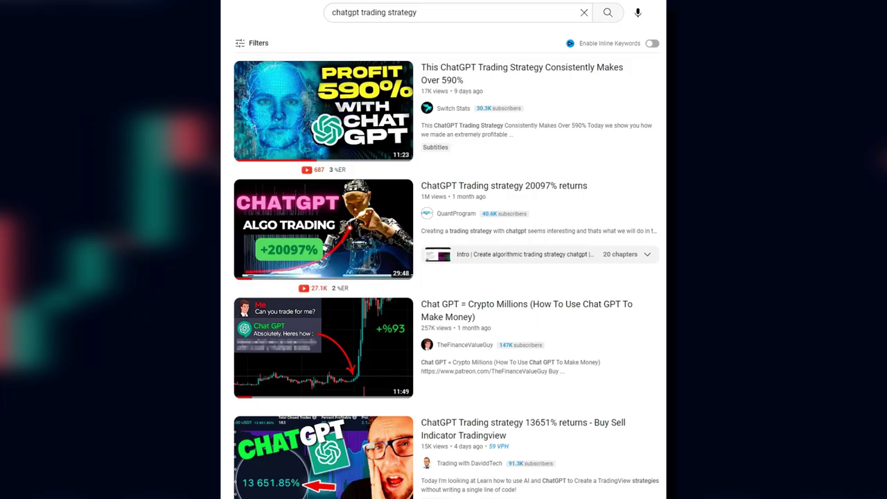
- Browse the YouTube results for "chatgpt trading strategy"
{"action": "scroll", "coordinate": [443, 277], "scroll_direction": "down", "scroll_amount": 4}
{"action": "scroll", "coordinate": [444, 278], "scroll_direction": "down", "scroll_amount": 20}
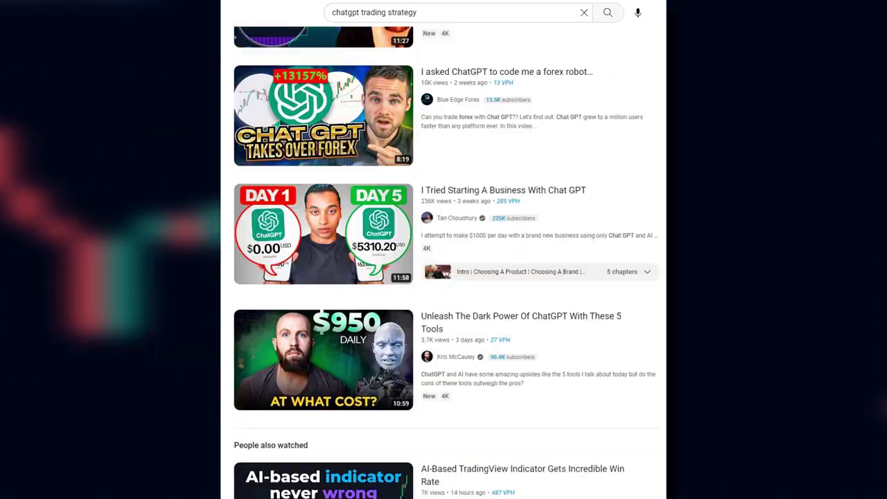
{"action": "scroll", "coordinate": [443, 277], "scroll_direction": "down", "scroll_amount": 10}
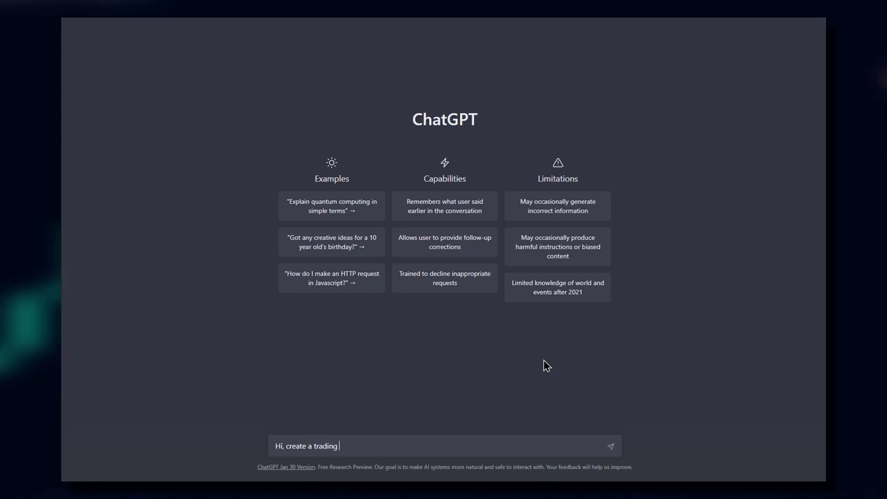
- In ChatGPT, send "Hi, create a trading strategy for me please!" and reply to the answer with "Thank you so much :)"
{"action": "type", "text": "e!"}
{"action": "key", "text": "Return"}
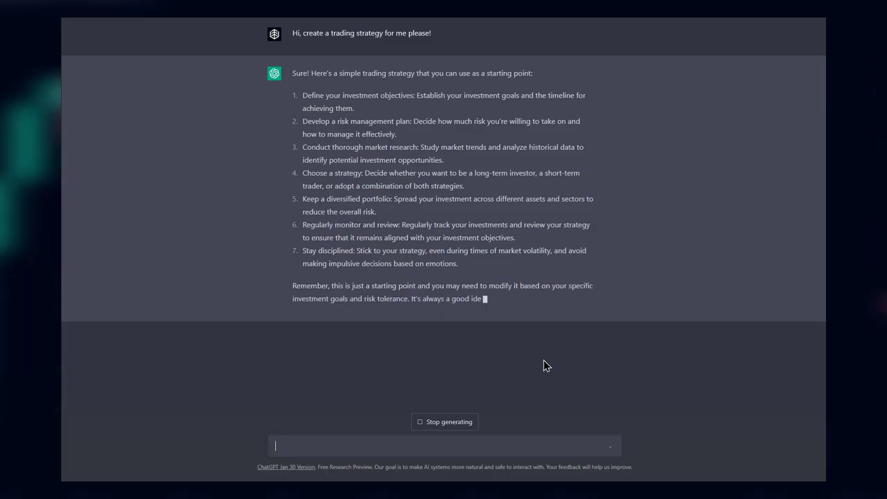
{"action": "type", "text": "Thank you so much :)"}
{"action": "key", "text": "Return"}
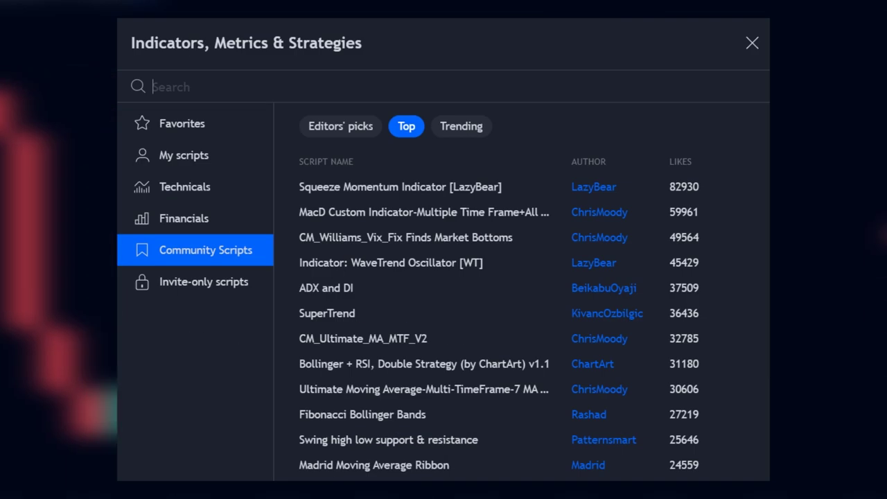
- In TradingView, browse the top-ranked community scripts among the indicators and strategies
{"action": "scroll", "coordinate": [499, 305], "scroll_direction": "down", "scroll_amount": 4}
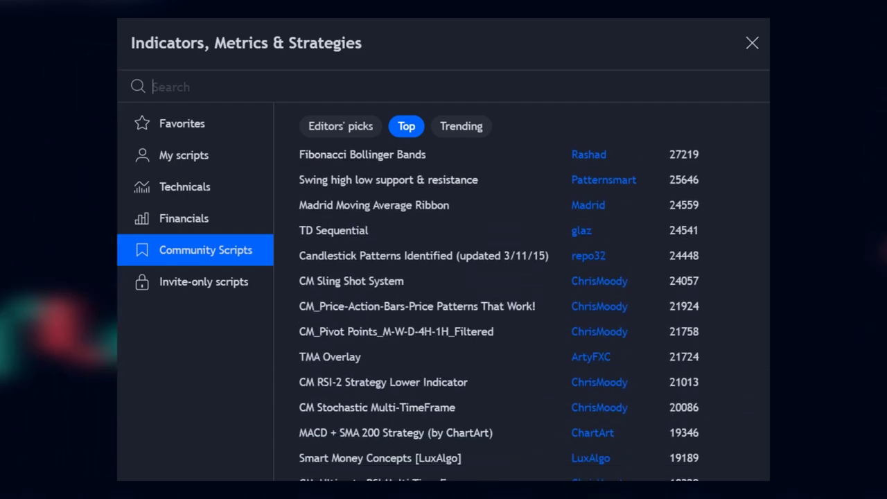
{"action": "scroll", "coordinate": [499, 305], "scroll_direction": "down", "scroll_amount": 10}
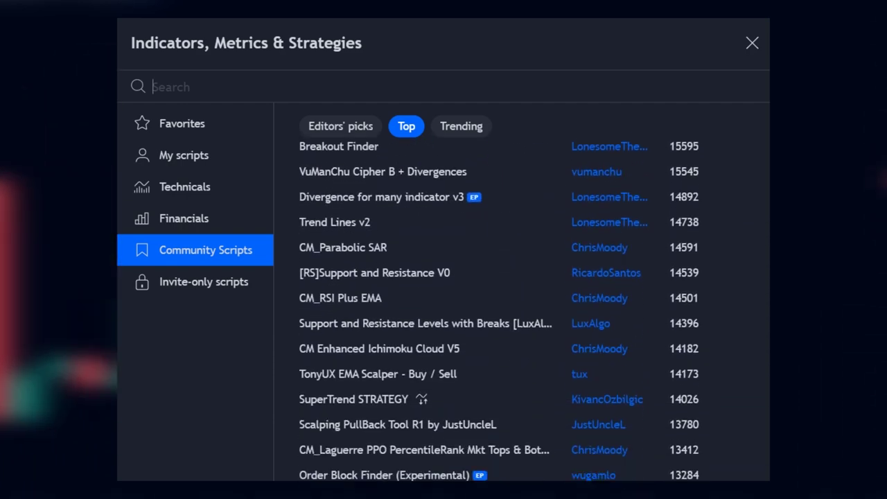
{"action": "scroll", "coordinate": [499, 305], "scroll_direction": "down", "scroll_amount": 2}
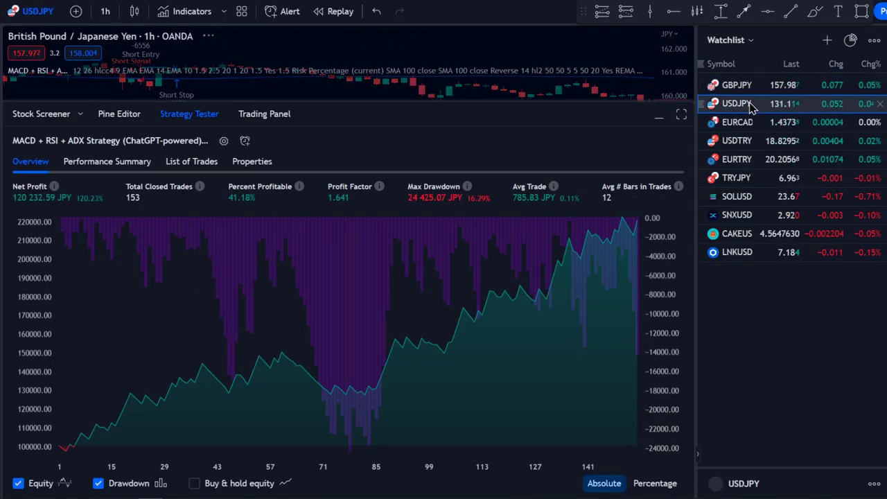
- Compare the MACD + RSI + ADX strategy's backtest results on EURCAD, USDTRY, EURTRY, TRYJPY and SOLUSD from the watchlist
{"action": "left_click", "coordinate": [750, 123]}
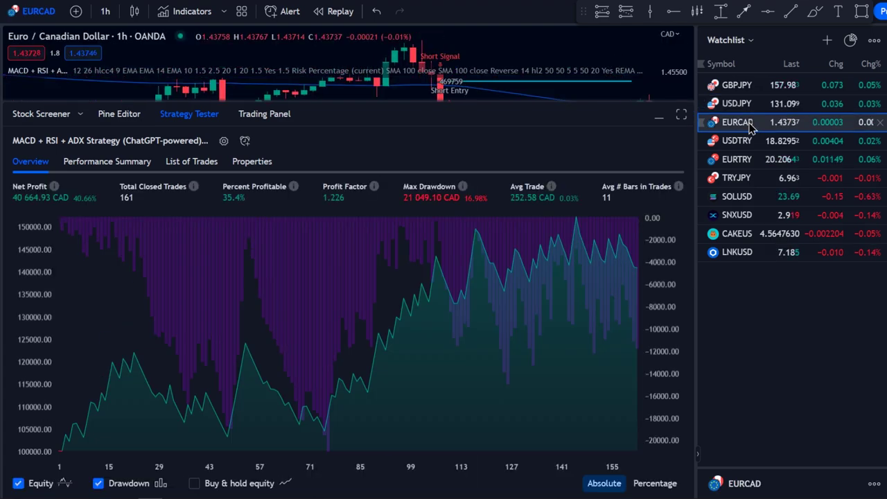
{"action": "left_click", "coordinate": [746, 142]}
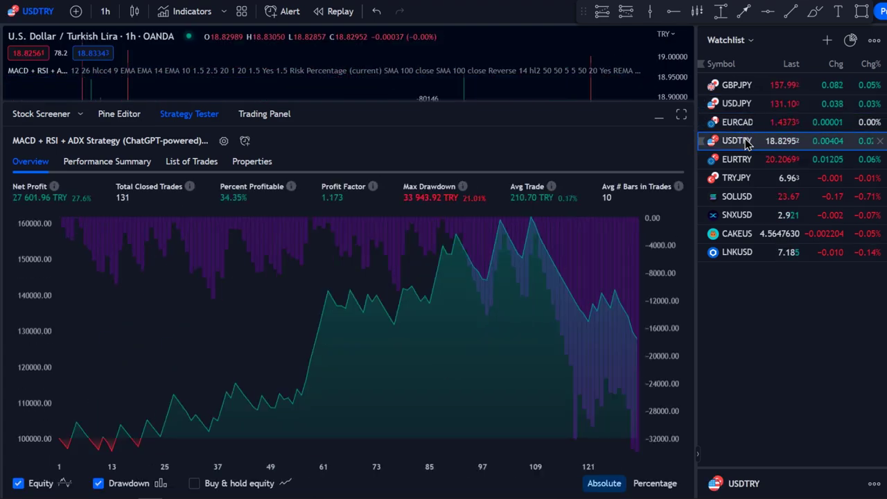
{"action": "left_click", "coordinate": [736, 161]}
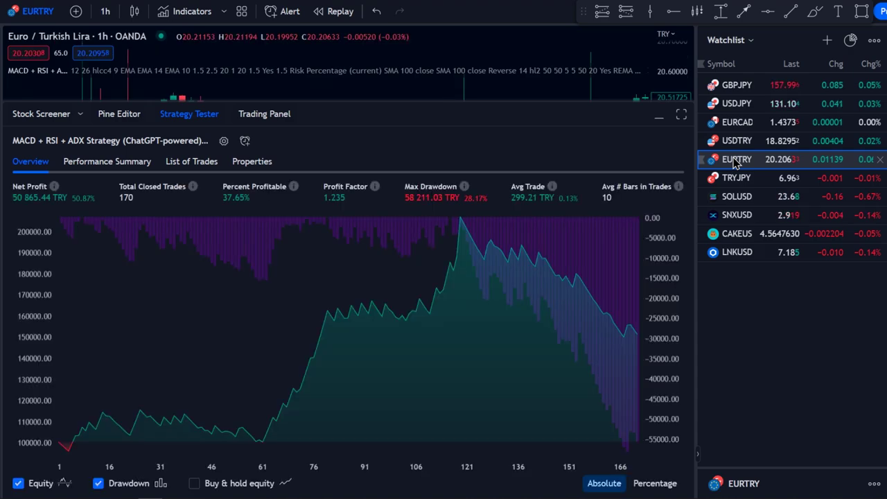
{"action": "left_click", "coordinate": [737, 179]}
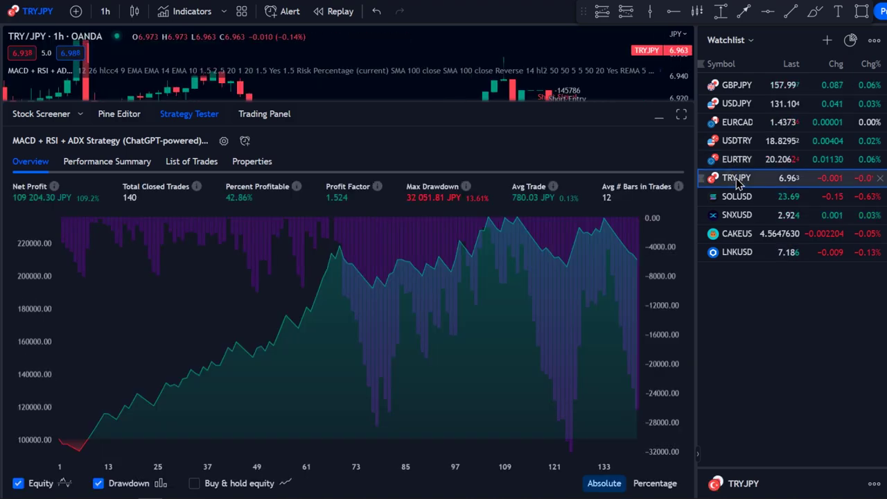
{"action": "left_click", "coordinate": [737, 197]}
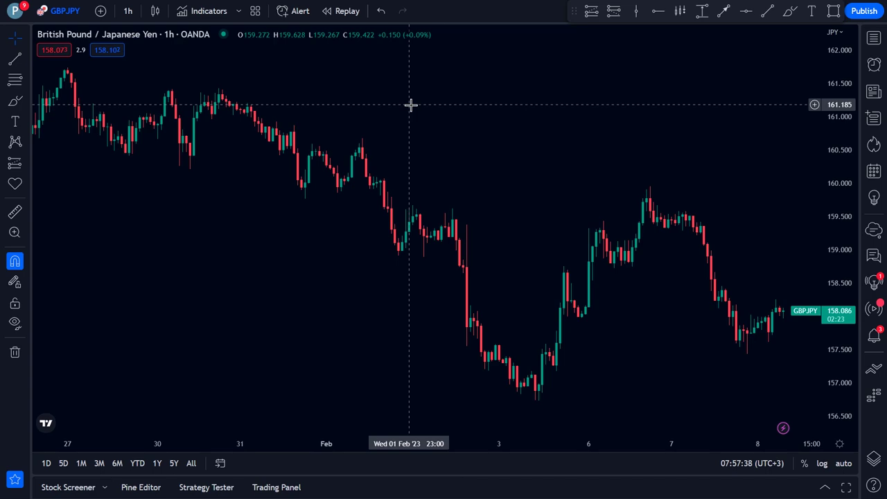
{"action": "left_click_drag", "start_coordinate": [287, 200], "coordinate": [719, 264]}
{"action": "left_click", "coordinate": [73, 11]}
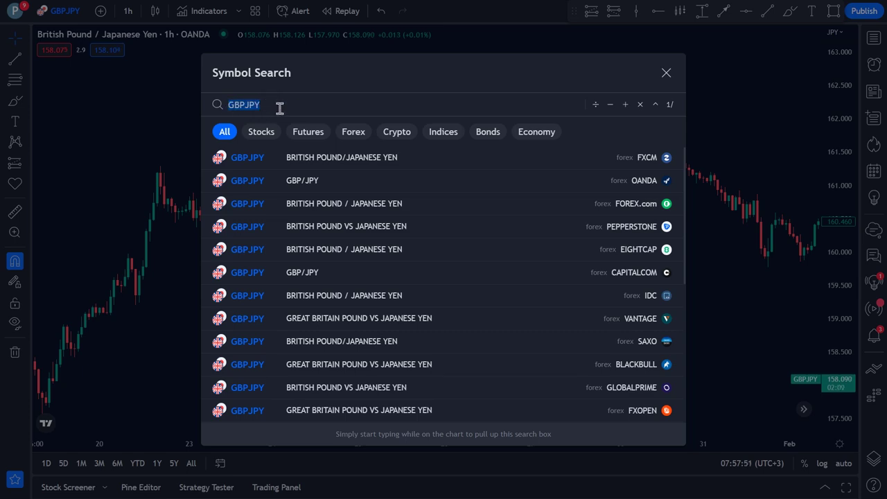
{"action": "left_click", "coordinate": [666, 72]}
{"action": "left_click_drag", "start_coordinate": [210, 284], "coordinate": [351, 191]}
{"action": "left_click_drag", "start_coordinate": [403, 184], "coordinate": [192, 254]}
{"action": "left_click_drag", "start_coordinate": [531, 254], "coordinate": [60, 176]}
{"action": "left_click_drag", "start_coordinate": [169, 212], "coordinate": [295, 220]}
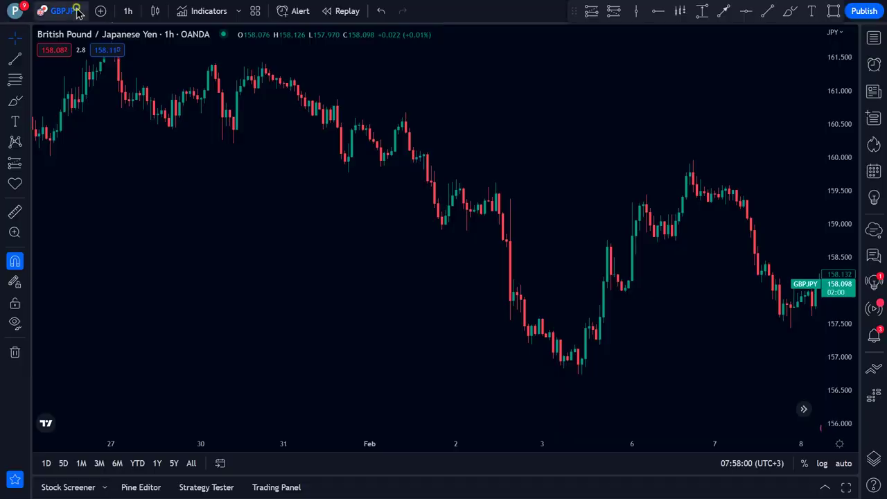
- Look through the stocks, futures and forex categories of the symbol search and close it
{"action": "left_click", "coordinate": [77, 12]}
{"action": "key", "text": "BackSpace"}
{"action": "left_click", "coordinate": [261, 132]}
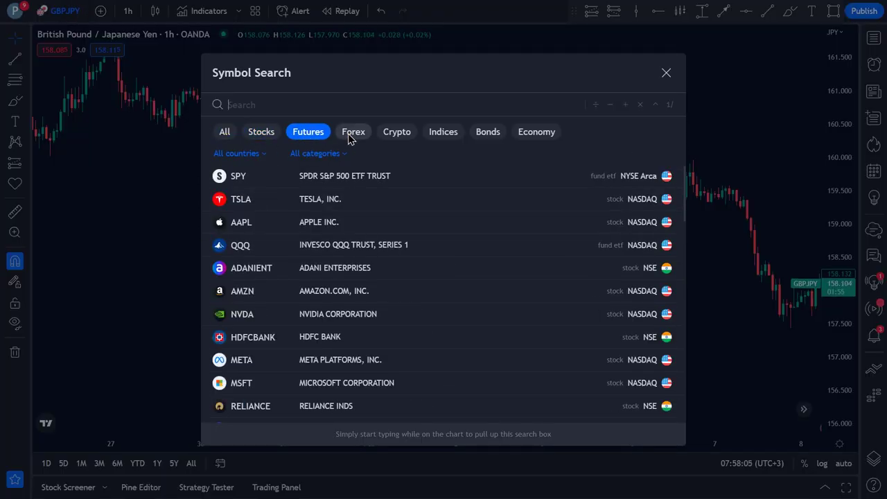
{"action": "left_click", "coordinate": [352, 135]}
{"action": "left_click", "coordinate": [354, 133]}
{"action": "left_click", "coordinate": [309, 133]}
{"action": "left_click", "coordinate": [262, 135]}
{"action": "left_click", "coordinate": [666, 73]}
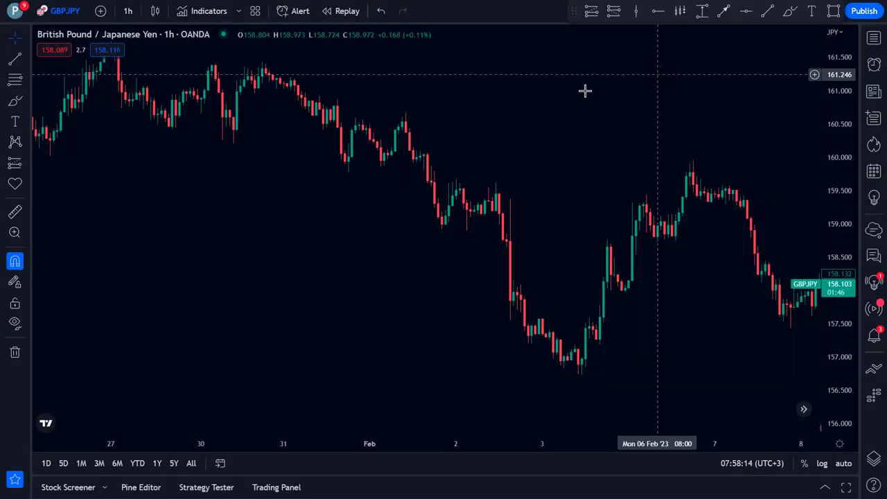
- Search the indicators for "chatgpt" and add the community script MACD + RSI + ADX Strategy (ChatGPT-powered) to the GBPJPY chart
{"action": "left_click", "coordinate": [191, 18]}
{"action": "type", "text": "chatgpt"}
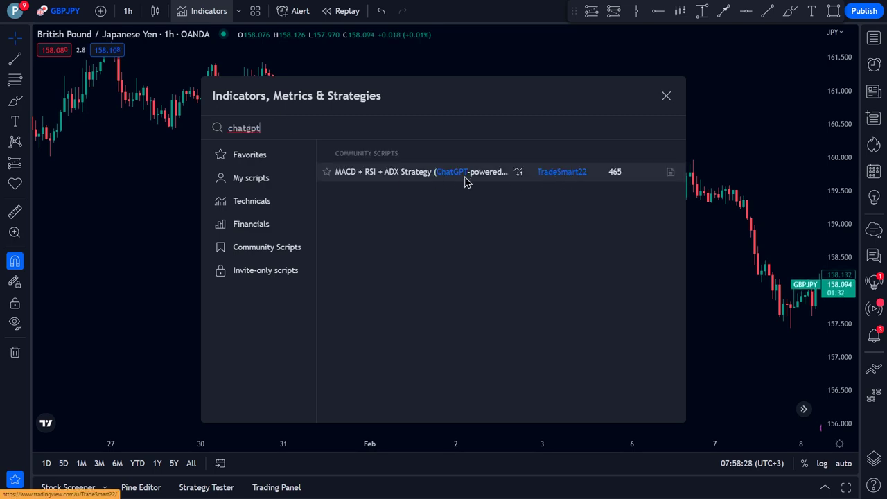
{"action": "left_click", "coordinate": [429, 177]}
{"action": "left_click", "coordinate": [666, 97]}
{"action": "left_click", "coordinate": [825, 138]}
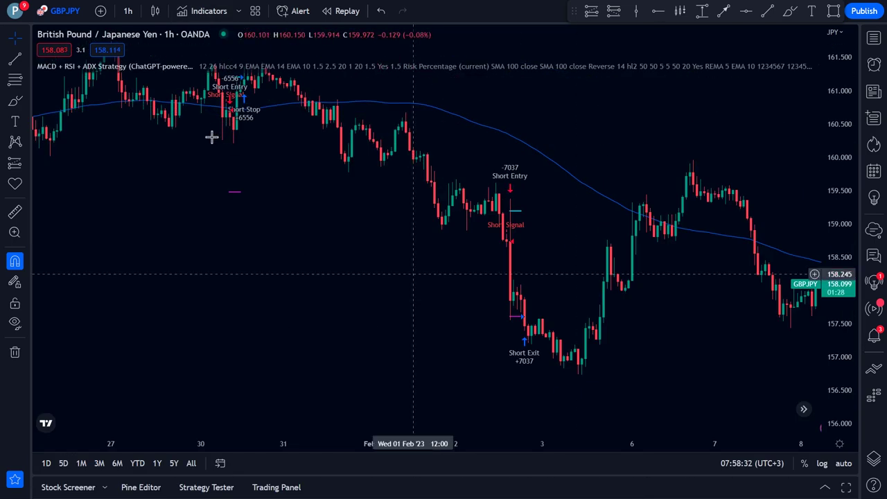
- Open the strategy's backtest report and review its date range, performance summary and overview
{"action": "left_click_drag", "start_coordinate": [111, 142], "coordinate": [307, 181]}
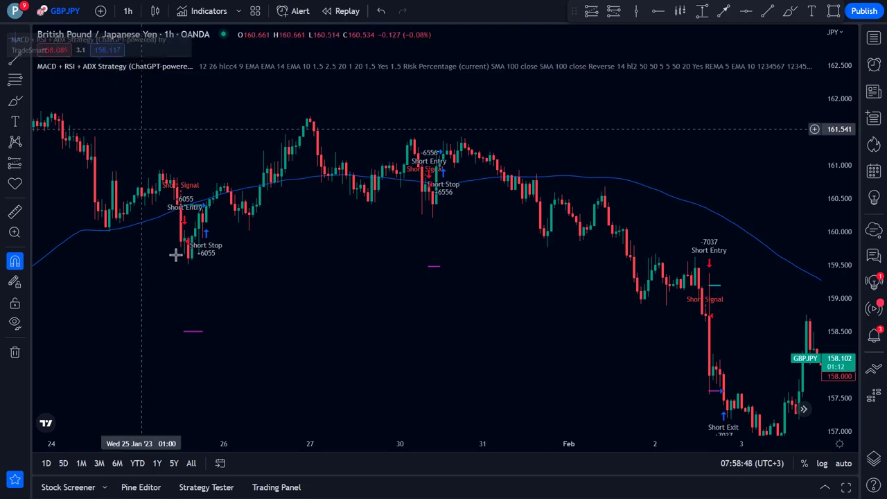
{"action": "left_click", "coordinate": [208, 484]}
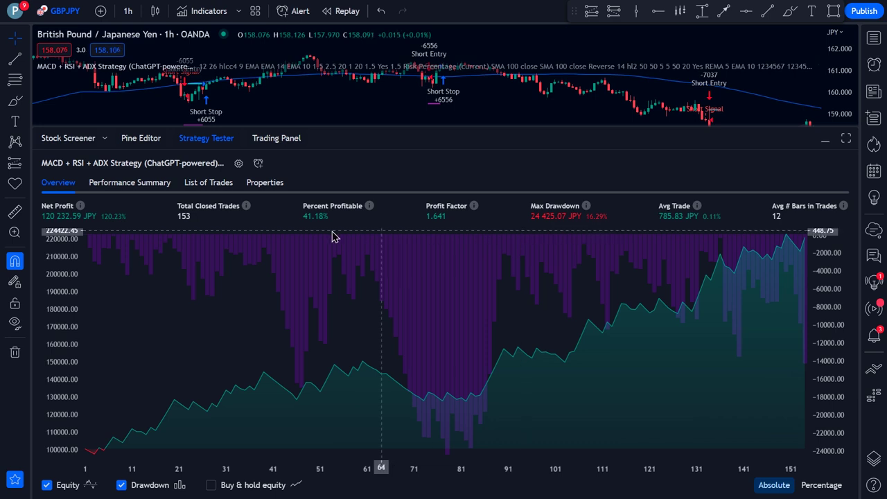
{"action": "left_click", "coordinate": [264, 185]}
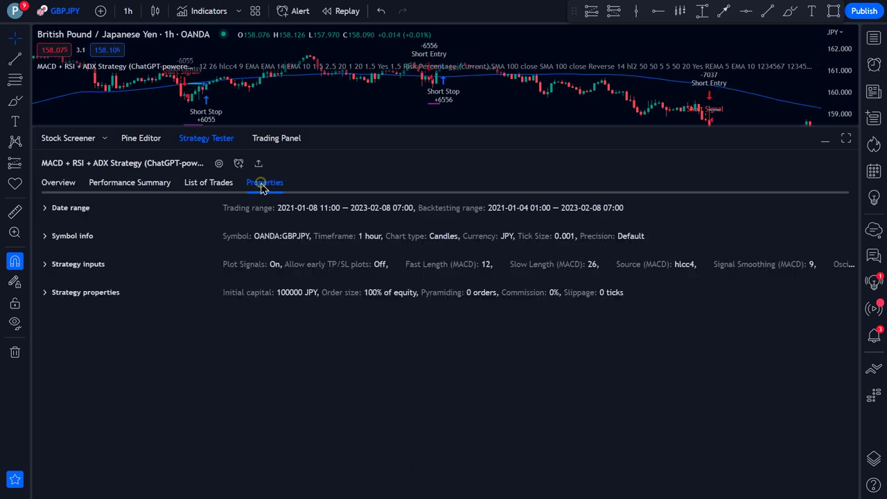
{"action": "left_click", "coordinate": [69, 209]}
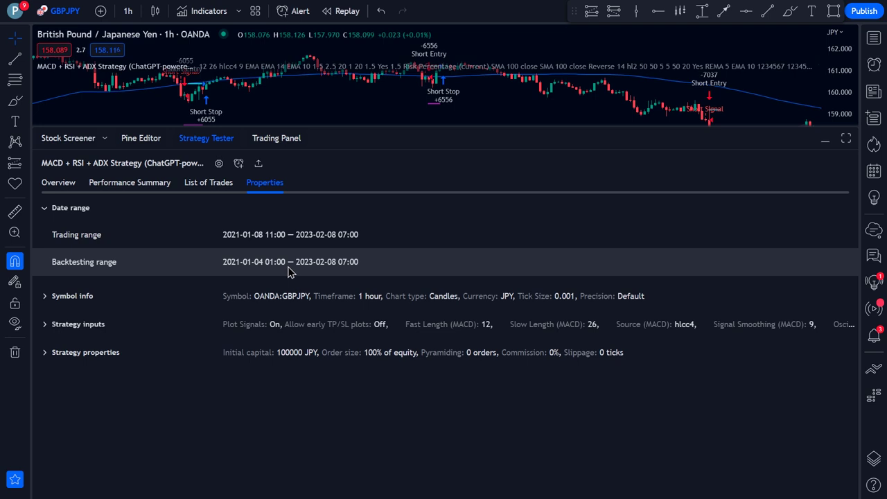
{"action": "left_click", "coordinate": [132, 183]}
{"action": "left_click", "coordinate": [59, 183]}
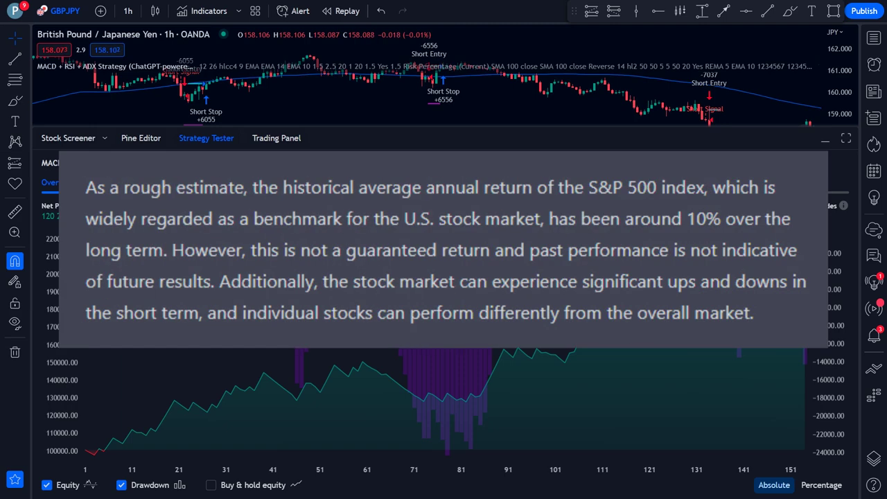
- Switch the chart cursor to the arrow and collapse the backtest report
{"action": "left_click", "coordinate": [26, 39]}
{"action": "left_click", "coordinate": [61, 85]}
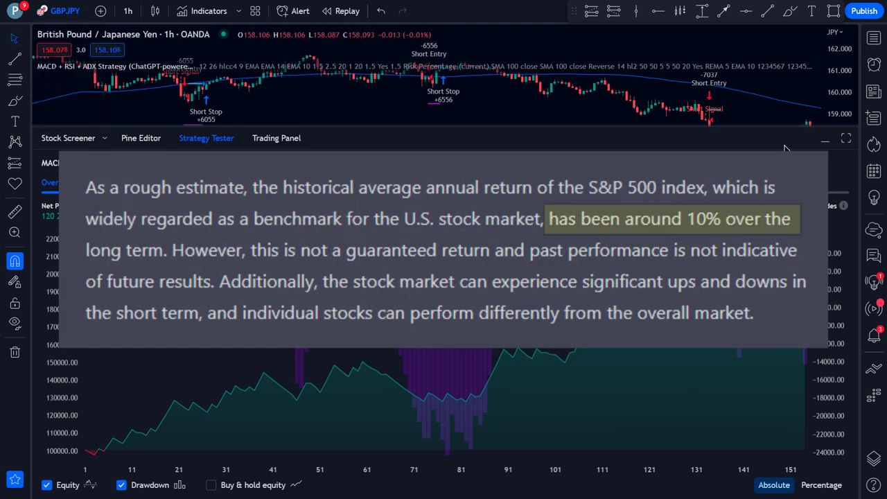
{"action": "left_click", "coordinate": [825, 139]}
- Examine the strategy's plotted trades on the GBPJPY hourly chart, especially the short entry and exit on 2 February
{"action": "left_click_drag", "start_coordinate": [257, 271], "coordinate": [471, 257]}
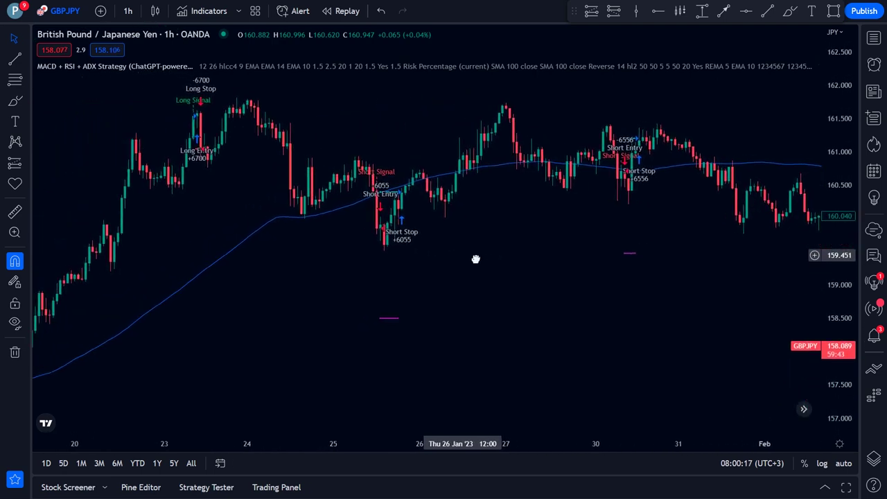
{"action": "left_click_drag", "start_coordinate": [312, 305], "coordinate": [354, 307]}
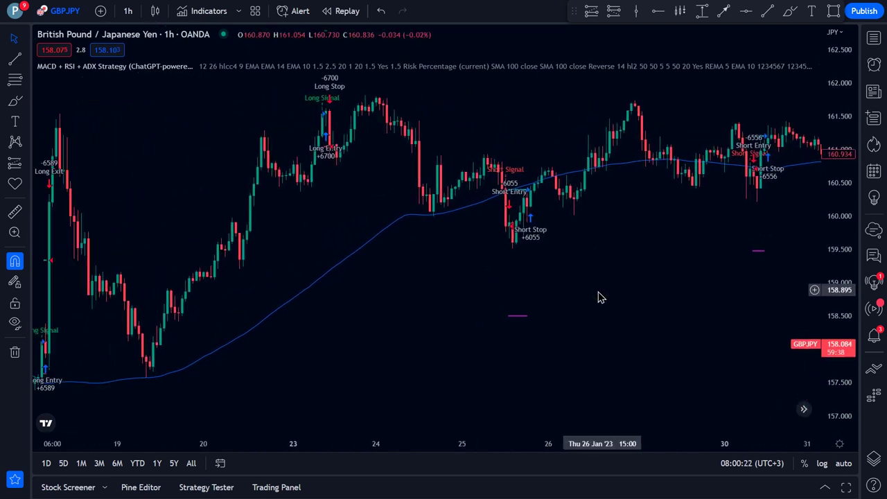
{"action": "scroll", "coordinate": [597, 295], "scroll_direction": "up", "scroll_amount": 8}
{"action": "left_click_drag", "start_coordinate": [589, 293], "coordinate": [143, 305]}
{"action": "left_click_drag", "start_coordinate": [709, 304], "coordinate": [330, 231]}
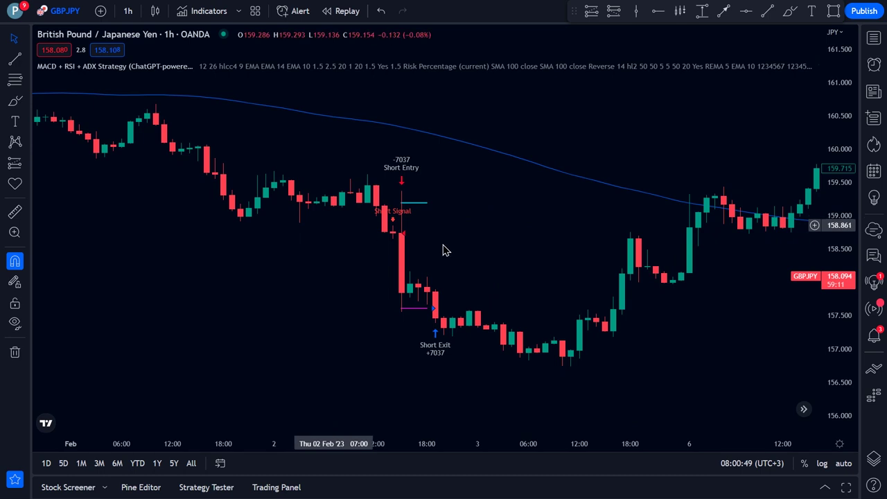
{"action": "left_click_drag", "start_coordinate": [704, 281], "coordinate": [450, 269]}
{"action": "left_click_drag", "start_coordinate": [702, 278], "coordinate": [579, 271]}
{"action": "left_click_drag", "start_coordinate": [364, 269], "coordinate": [679, 294]}
{"action": "left_click_drag", "start_coordinate": [246, 289], "coordinate": [326, 290]}
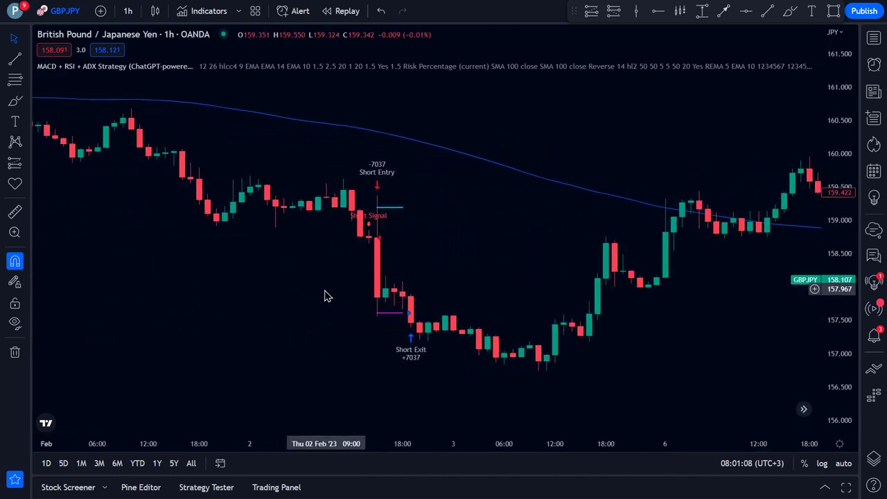
{"action": "left_click_drag", "start_coordinate": [214, 111], "coordinate": [471, 139]}
{"action": "left_click_drag", "start_coordinate": [200, 174], "coordinate": [495, 205]}
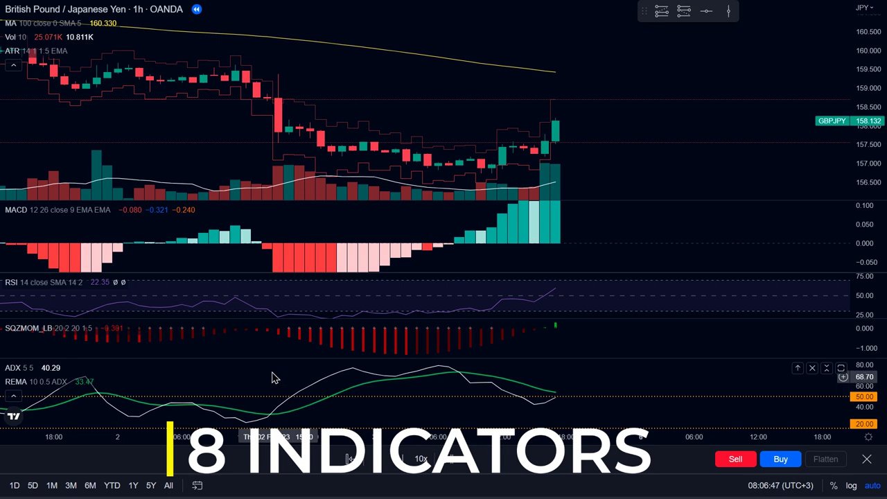
- Examine the moving average, volume, ATR, MACD, RSI, squeeze momentum, ADX and REMA indicators across the late January to early February candles
{"action": "left_click_drag", "start_coordinate": [192, 174], "coordinate": [214, 164]}
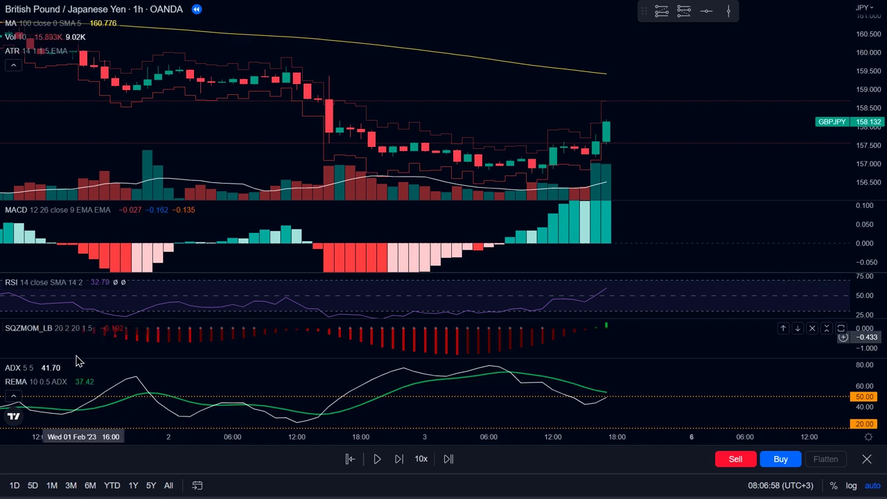
{"action": "left_click_drag", "start_coordinate": [208, 224], "coordinate": [402, 220]}
{"action": "left_click_drag", "start_coordinate": [125, 145], "coordinate": [422, 138]}
{"action": "left_click_drag", "start_coordinate": [214, 148], "coordinate": [474, 131]}
{"action": "left_click_drag", "start_coordinate": [143, 147], "coordinate": [486, 136]}
{"action": "left_click_drag", "start_coordinate": [2, 154], "coordinate": [515, 138]}
{"action": "left_click_drag", "start_coordinate": [146, 138], "coordinate": [74, 139]}
{"action": "left_click_drag", "start_coordinate": [677, 144], "coordinate": [205, 173]}
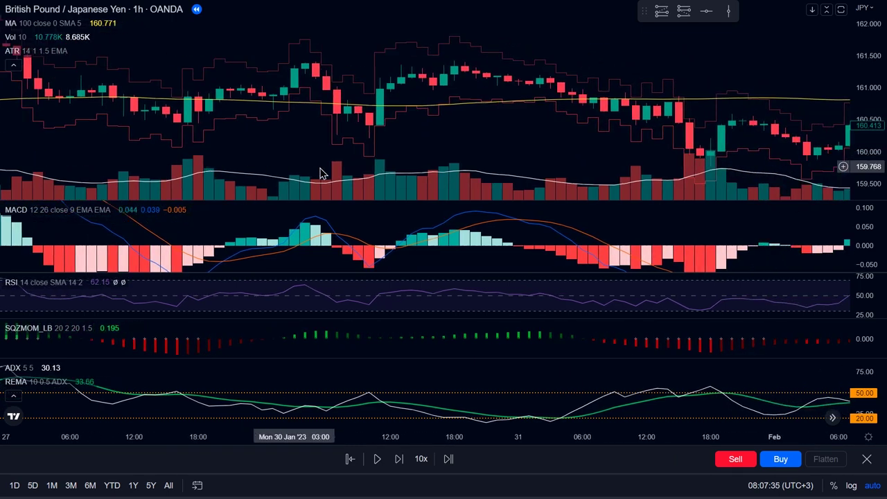
{"action": "left_click_drag", "start_coordinate": [581, 155], "coordinate": [231, 148]}
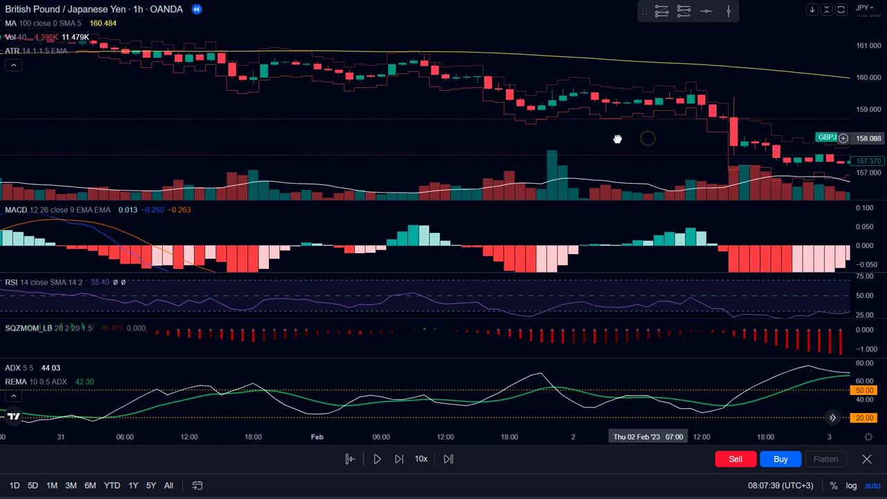
{"action": "left_click_drag", "start_coordinate": [617, 139], "coordinate": [217, 141]}
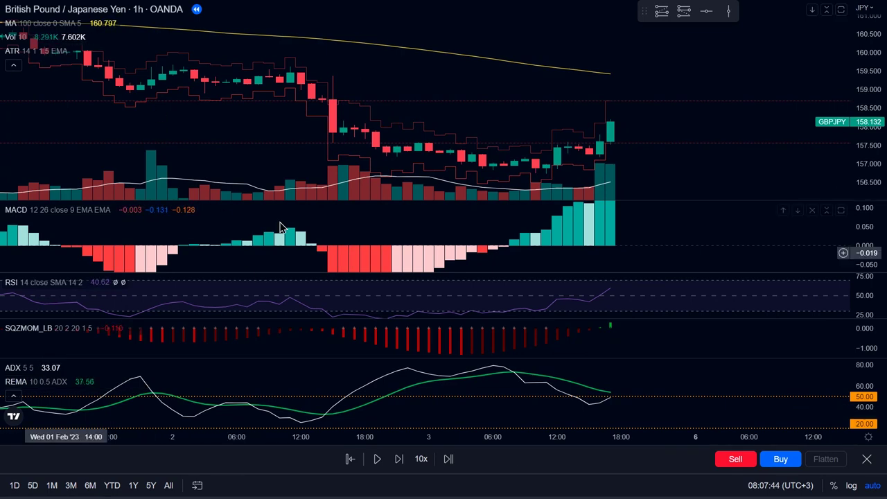
- Rescale the GBPJPY price axis and inspect the ATR bands around the latest candles
{"action": "left_click_drag", "start_coordinate": [880, 136], "coordinate": [880, 125]}
{"action": "left_click_drag", "start_coordinate": [757, 124], "coordinate": [593, 92]}
{"action": "left_click_drag", "start_coordinate": [869, 136], "coordinate": [869, 126]}
{"action": "left_click_drag", "start_coordinate": [648, 155], "coordinate": [667, 141]}
{"action": "left_click_drag", "start_coordinate": [562, 127], "coordinate": [565, 131]}
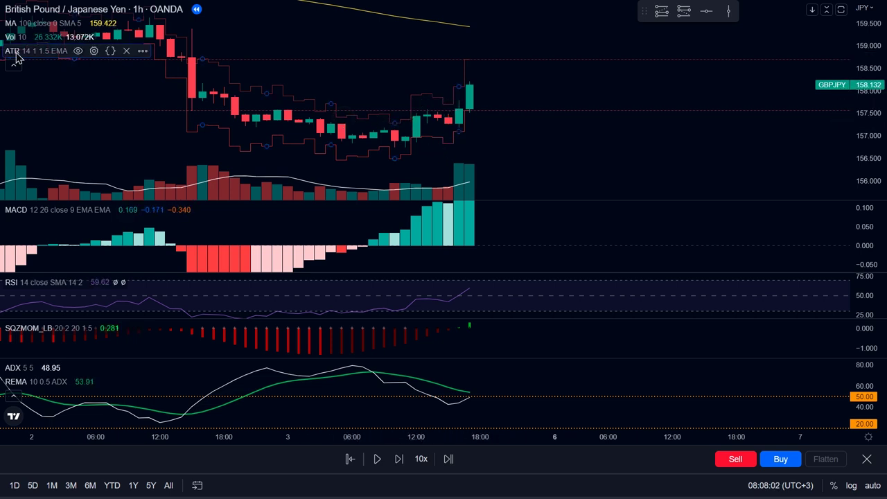
{"action": "left_click_drag", "start_coordinate": [291, 168], "coordinate": [258, 147]}
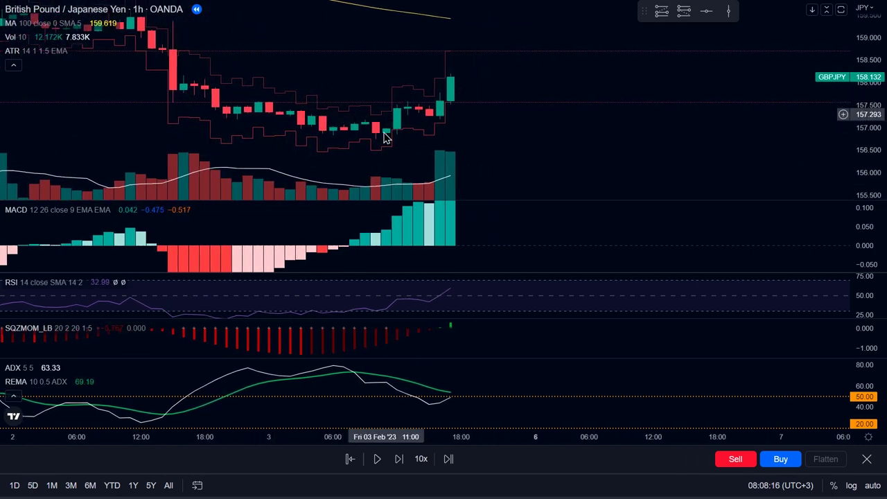
- Draw a narrow long position beside the latest candle, entry about 158.152, target about 158.739, stop about 157.573 on the lower ATR level
{"action": "left_click_drag", "start_coordinate": [480, 122], "coordinate": [477, 130]}
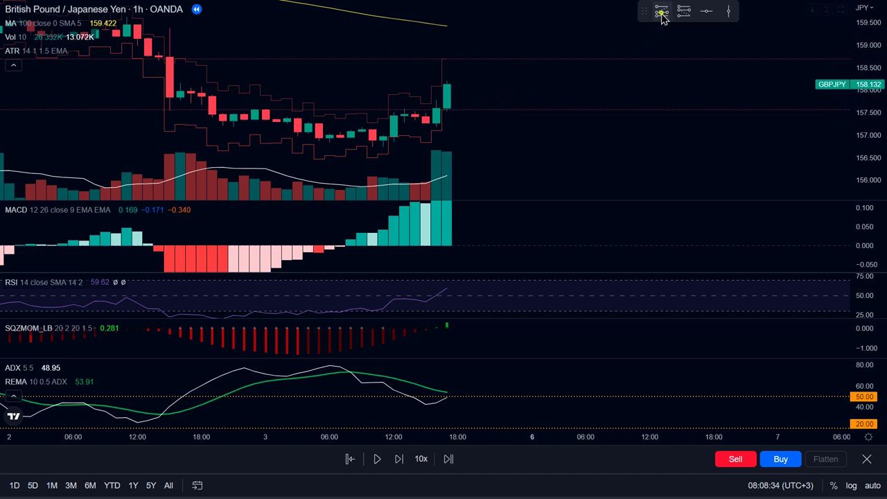
{"action": "left_click", "coordinate": [457, 83]}
{"action": "left_click", "coordinate": [611, 135]}
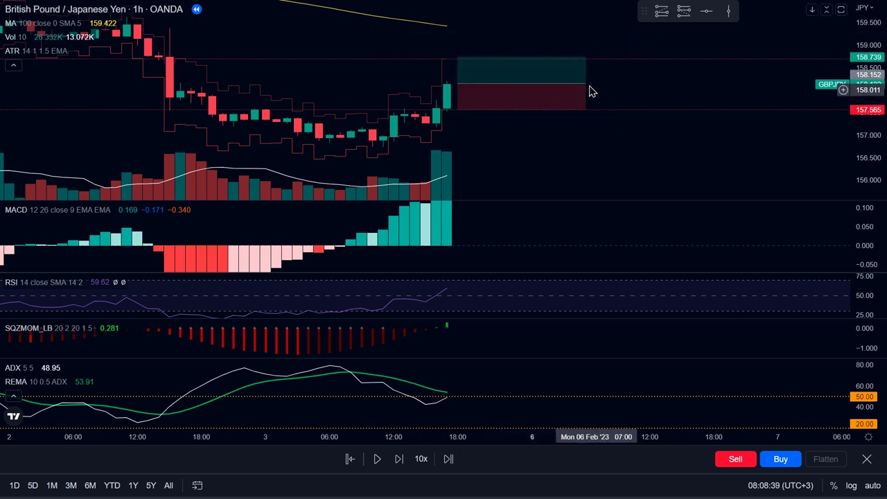
{"action": "left_click_drag", "start_coordinate": [586, 84], "coordinate": [510, 84]}
{"action": "left_click", "coordinate": [544, 81]}
{"action": "left_click_drag", "start_coordinate": [858, 137], "coordinate": [858, 115]}
{"action": "left_click_drag", "start_coordinate": [458, 111], "coordinate": [567, 111]}
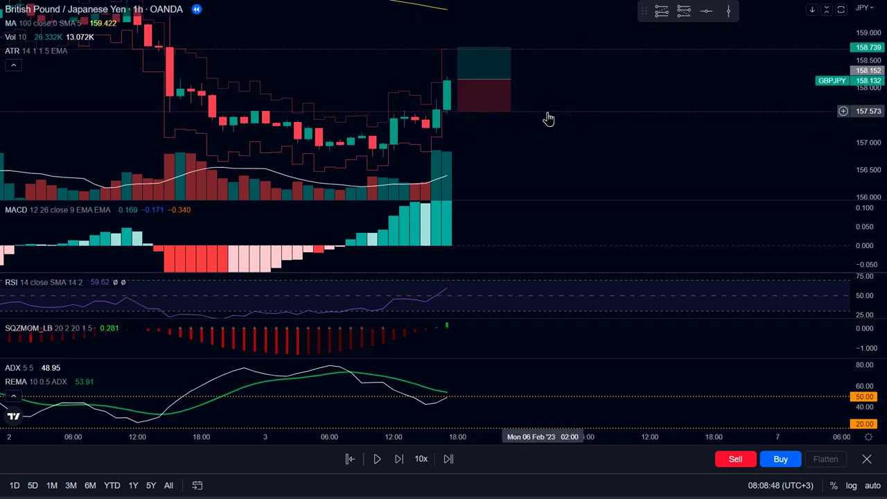
- Draw a short position beside the long one, entry about 158.089, target about 157.502, stop about 158.710 on the upper ATR level
{"action": "left_click", "coordinate": [684, 11]}
{"action": "left_click", "coordinate": [545, 82]}
{"action": "left_click_drag", "start_coordinate": [670, 83], "coordinate": [629, 85]}
{"action": "left_click", "coordinate": [644, 67]}
{"action": "left_click_drag", "start_coordinate": [606, 64], "coordinate": [651, 49]}
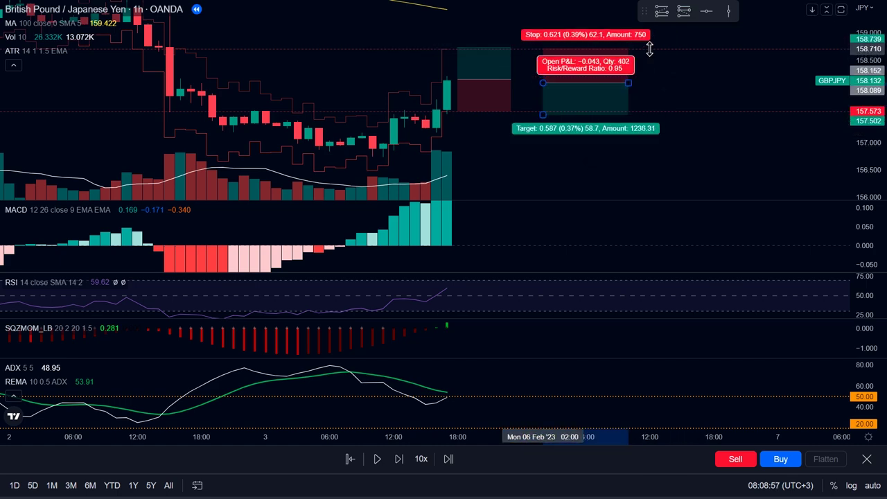
{"action": "left_click", "coordinate": [658, 56]}
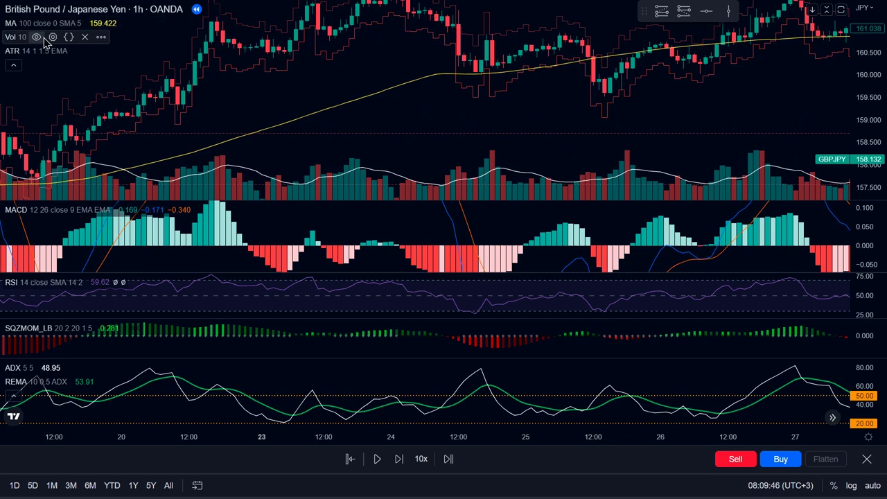
- Hide the ATR bands and examine price against the 100-period moving average from 20 January to 3 February
{"action": "left_click", "coordinate": [79, 51]}
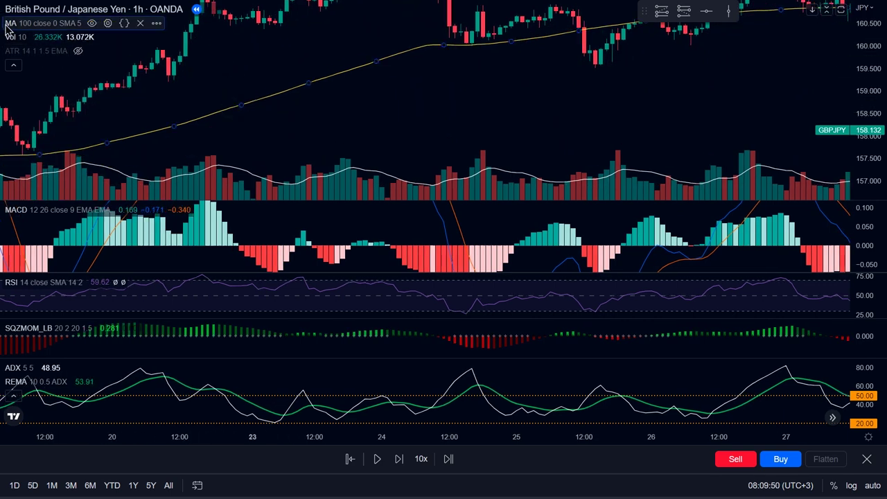
{"action": "left_click_drag", "start_coordinate": [303, 55], "coordinate": [282, 83]}
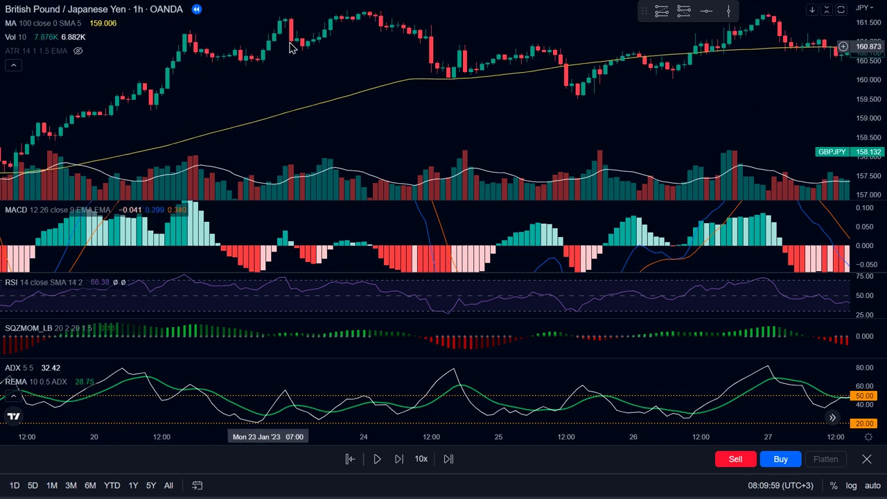
{"action": "left_click_drag", "start_coordinate": [486, 62], "coordinate": [242, 95]}
{"action": "left_click_drag", "start_coordinate": [534, 94], "coordinate": [153, 90]}
{"action": "left_click_drag", "start_coordinate": [516, 92], "coordinate": [327, 52]}
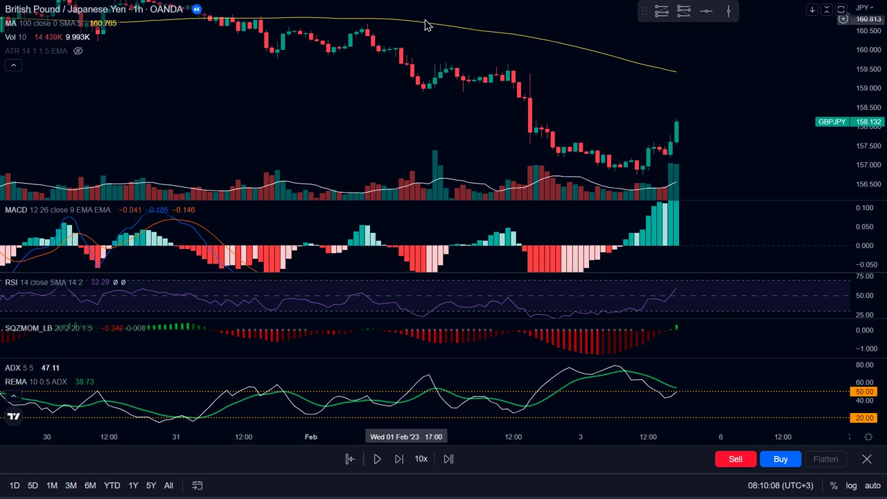
{"action": "left_click_drag", "start_coordinate": [588, 98], "coordinate": [574, 80]}
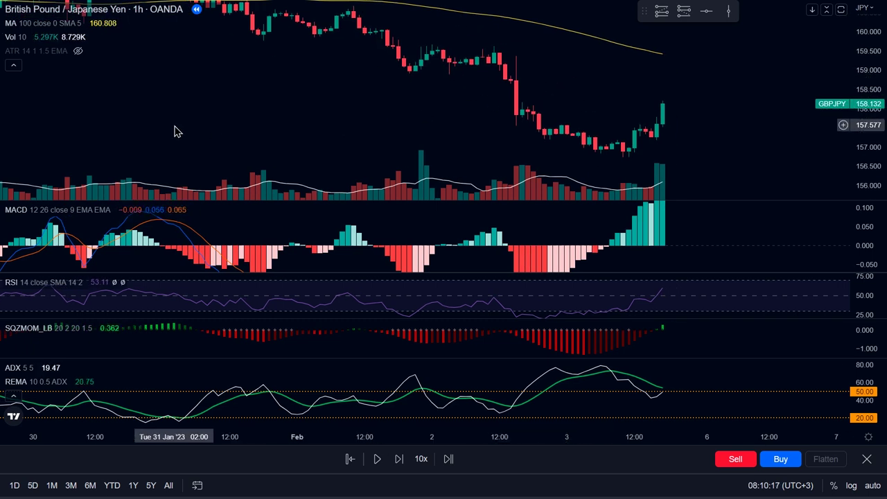
- Toggle the volume indicator off and on, and examine the volume bars against their moving average across 27 January to 3 February
{"action": "left_click", "coordinate": [36, 37]}
{"action": "left_click", "coordinate": [36, 37]}
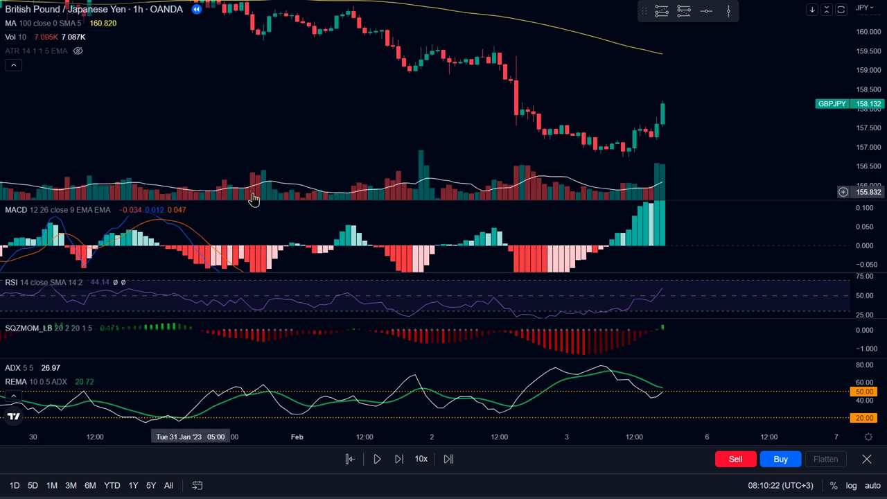
{"action": "left_click_drag", "start_coordinate": [723, 154], "coordinate": [584, 154]}
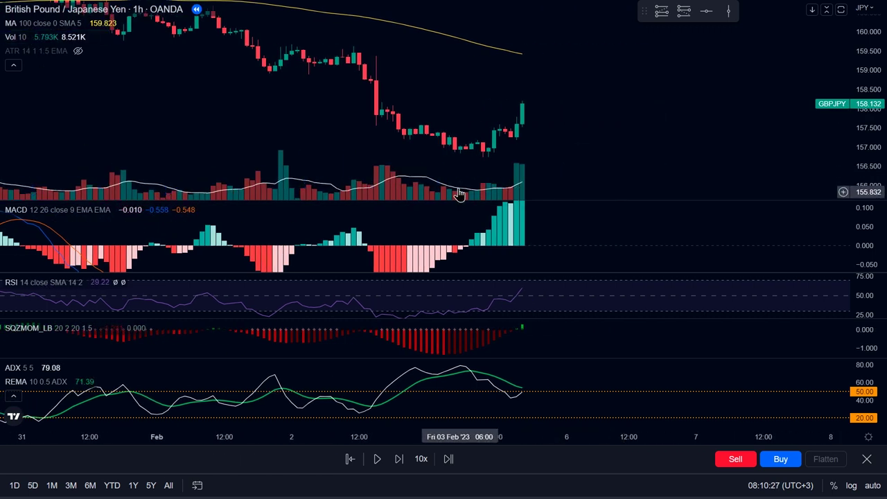
{"action": "left_click_drag", "start_coordinate": [337, 178], "coordinate": [381, 173]}
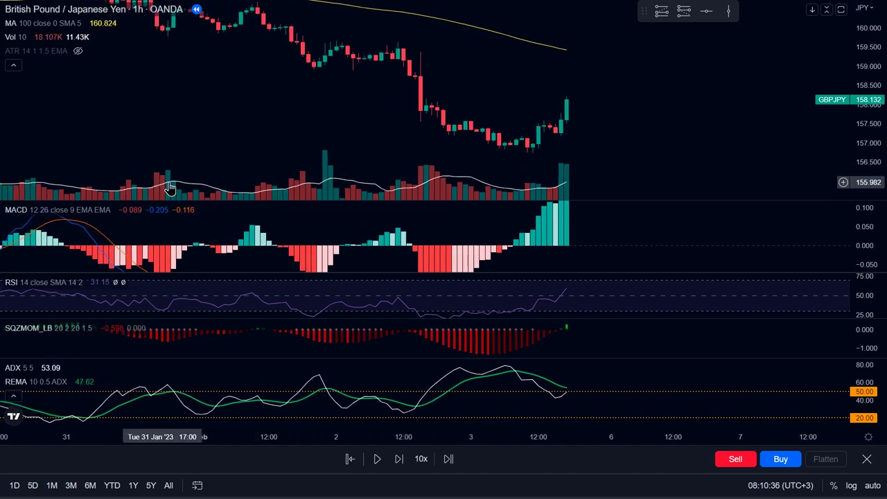
{"action": "left_click_drag", "start_coordinate": [357, 150], "coordinate": [309, 149]}
{"action": "scroll", "coordinate": [309, 148], "scroll_direction": "left", "scroll_amount": 10}
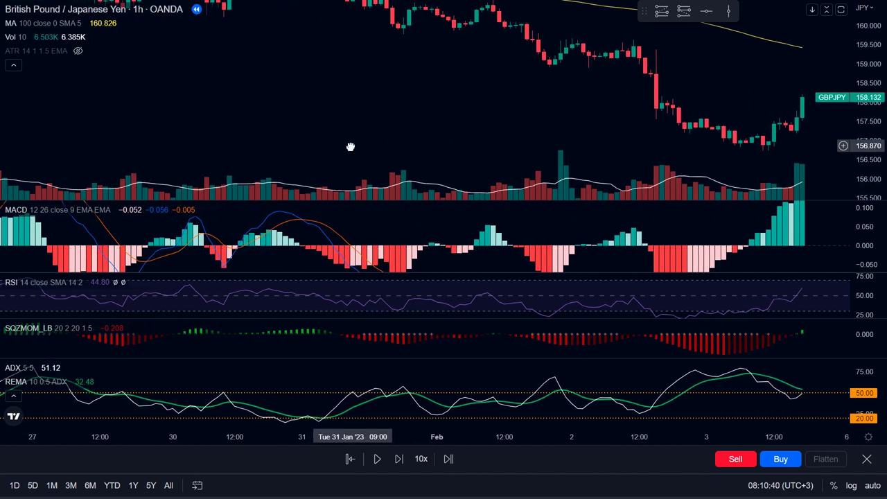
{"action": "scroll", "coordinate": [327, 151], "scroll_direction": "left", "scroll_amount": 3}
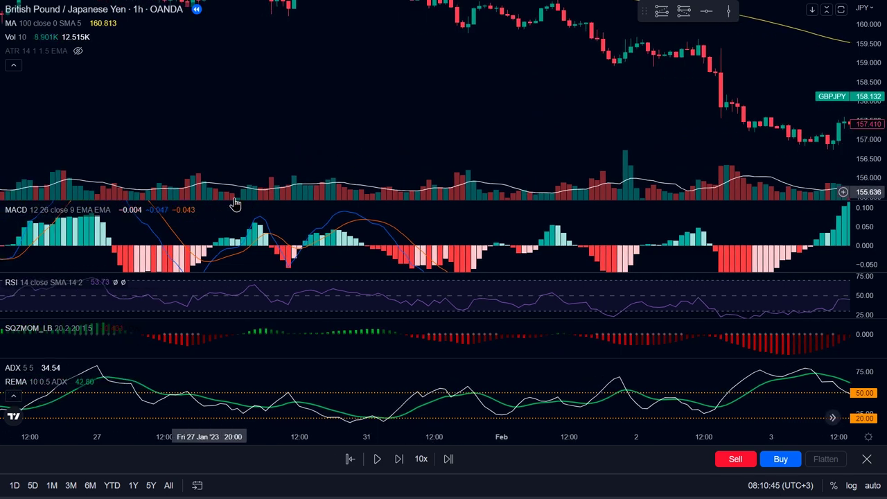
{"action": "scroll", "coordinate": [340, 192], "scroll_direction": "right", "scroll_amount": 1}
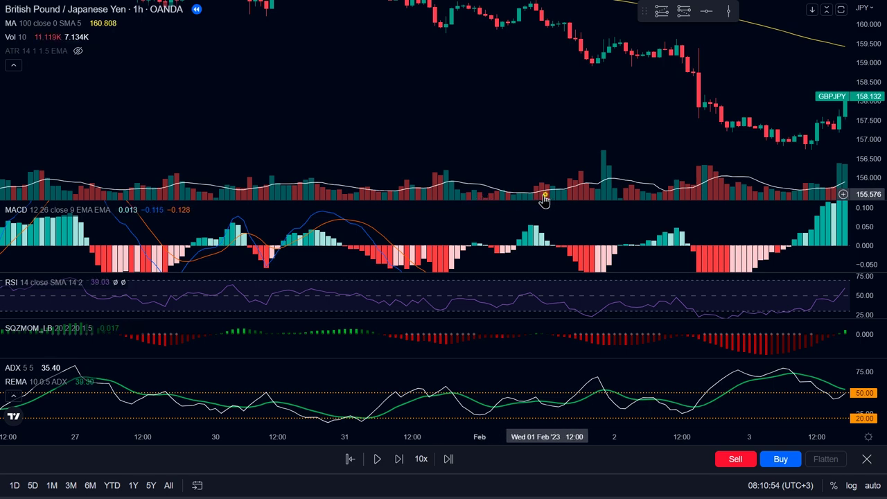
{"action": "scroll", "coordinate": [461, 192], "scroll_direction": "right", "scroll_amount": 6}
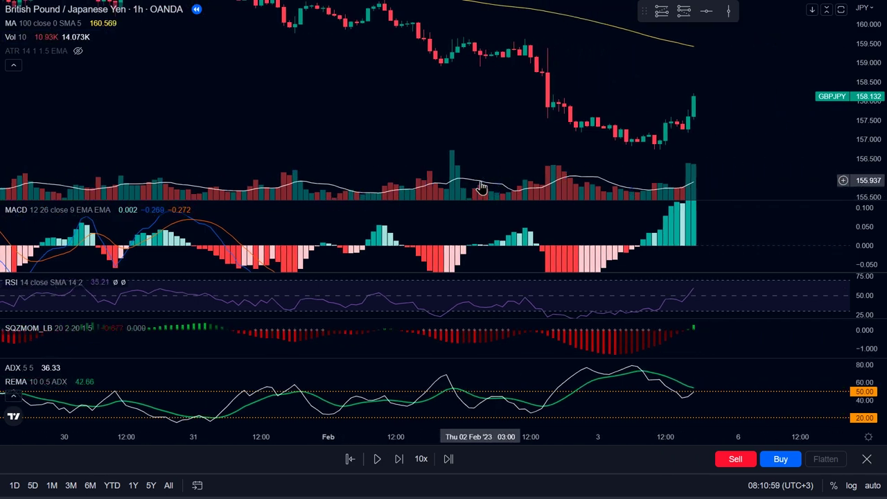
- Place a long position where the MACD histogram turns positive on 3 February, entry about 157.006, target about 157.944, stop about 156.068
{"action": "scroll", "coordinate": [185, 152], "scroll_direction": "left", "scroll_amount": 1}
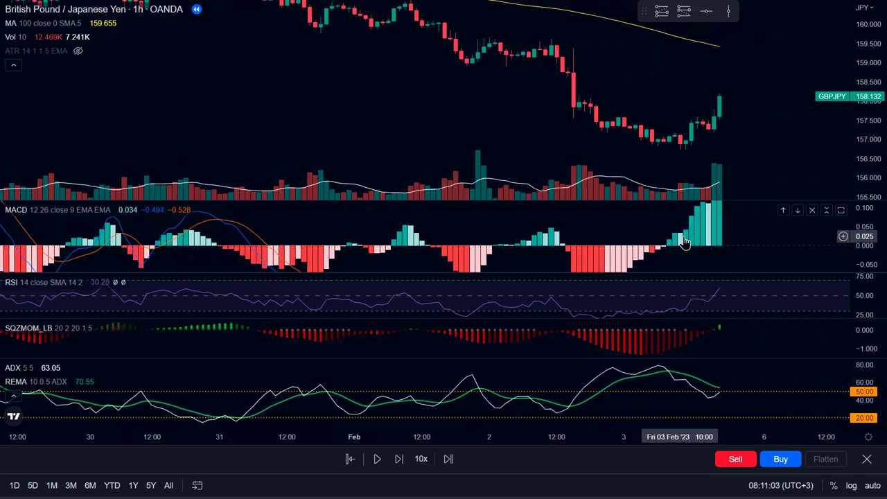
{"action": "scroll", "coordinate": [684, 241], "scroll_direction": "right", "scroll_amount": 4}
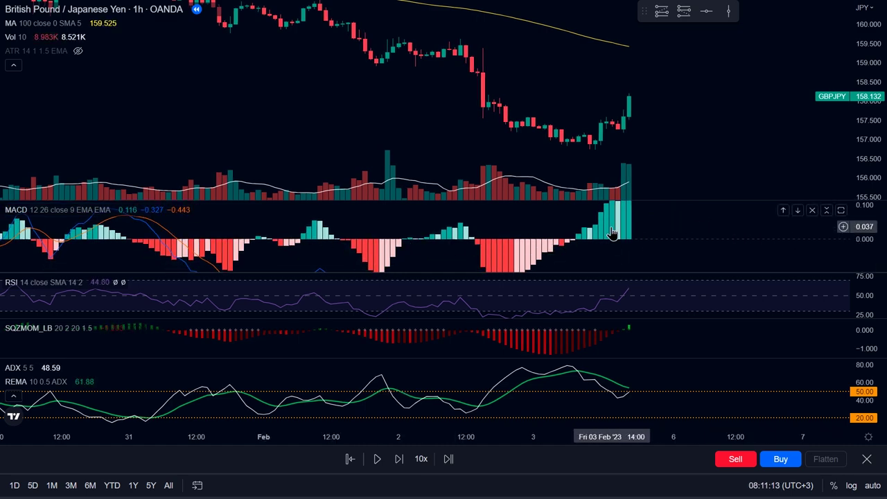
{"action": "scroll", "coordinate": [471, 229], "scroll_direction": "right", "scroll_amount": 2}
{"action": "left_click", "coordinate": [661, 10]}
{"action": "left_click", "coordinate": [543, 137]}
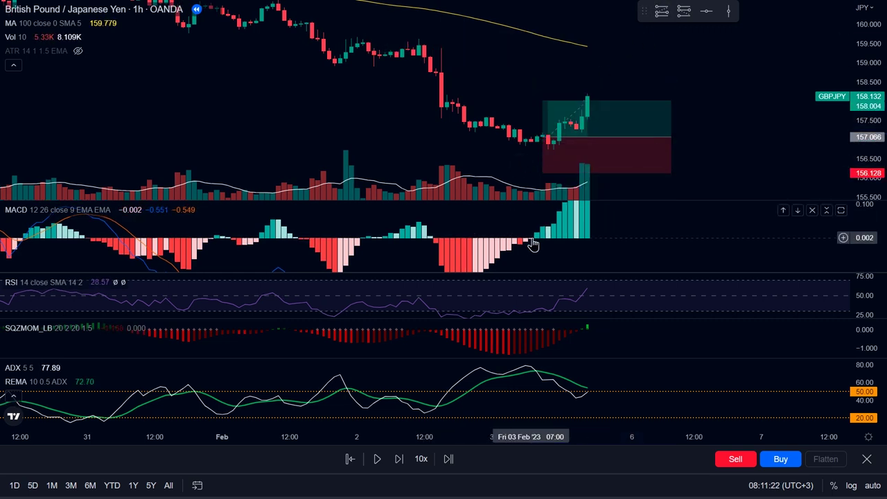
{"action": "left_click_drag", "start_coordinate": [561, 143], "coordinate": [549, 146]}
{"action": "left_click", "coordinate": [497, 103]}
{"action": "left_click_drag", "start_coordinate": [475, 148], "coordinate": [500, 146]}
- Place a short position where the MACD histogram turns negative on 2 February, entry about 158.797, target about 157.859, stop about 159.735
{"action": "left_click", "coordinate": [683, 11]}
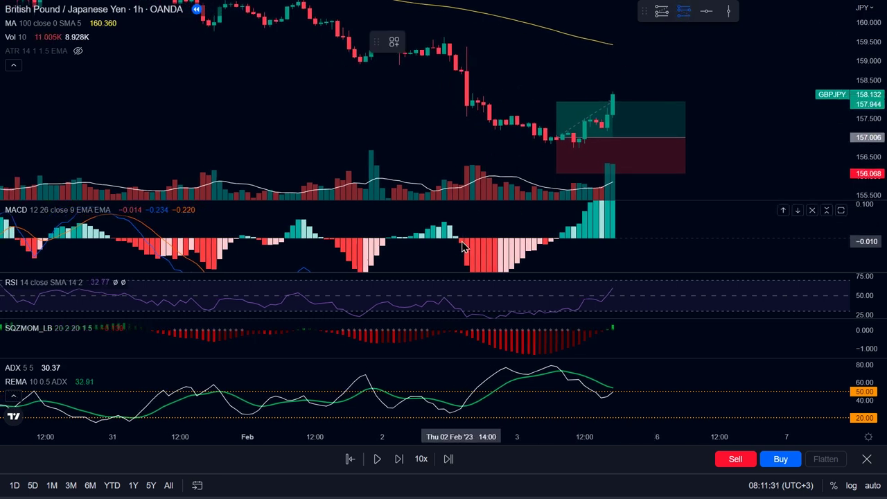
{"action": "left_click", "coordinate": [458, 97]}
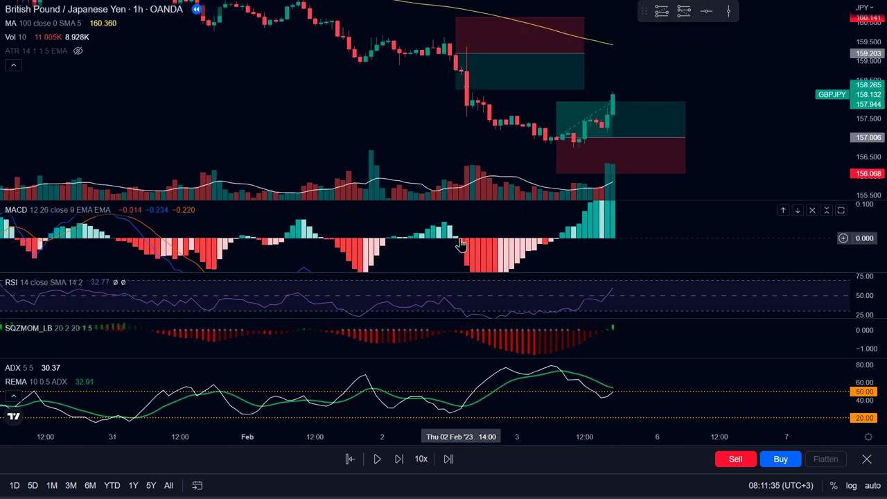
{"action": "left_click_drag", "start_coordinate": [472, 68], "coordinate": [479, 85]}
{"action": "left_click", "coordinate": [440, 92]}
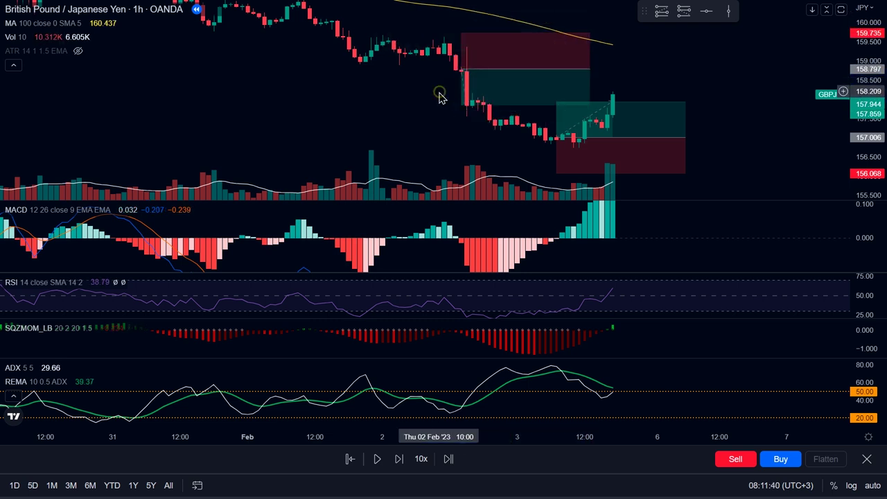
- Examine the RSI and the squeeze momentum histogram from 27 January to the latest candles, rescaling their axes
{"action": "left_click_drag", "start_coordinate": [503, 299], "coordinate": [442, 298]}
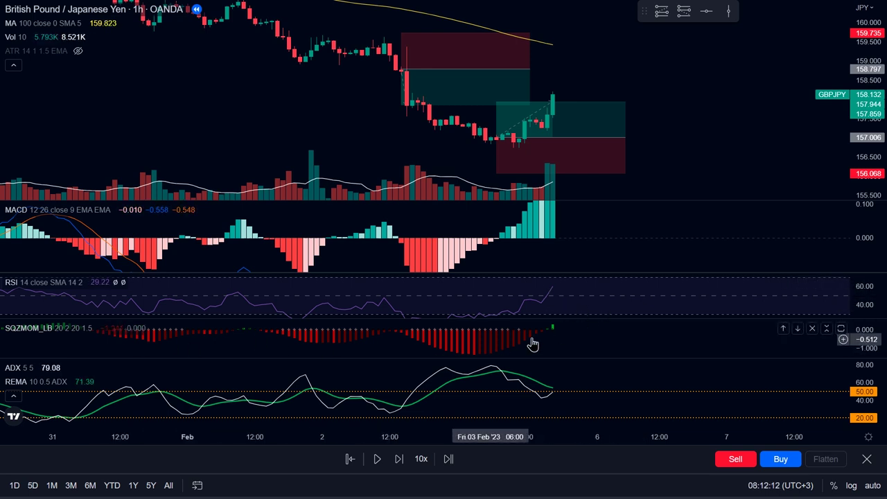
{"action": "left_click_drag", "start_coordinate": [504, 339], "coordinate": [507, 349]}
{"action": "left_click_drag", "start_coordinate": [866, 335], "coordinate": [866, 329]}
{"action": "left_click_drag", "start_coordinate": [659, 336], "coordinate": [673, 346]}
{"action": "scroll", "coordinate": [513, 350], "scroll_direction": "left", "scroll_amount": 5}
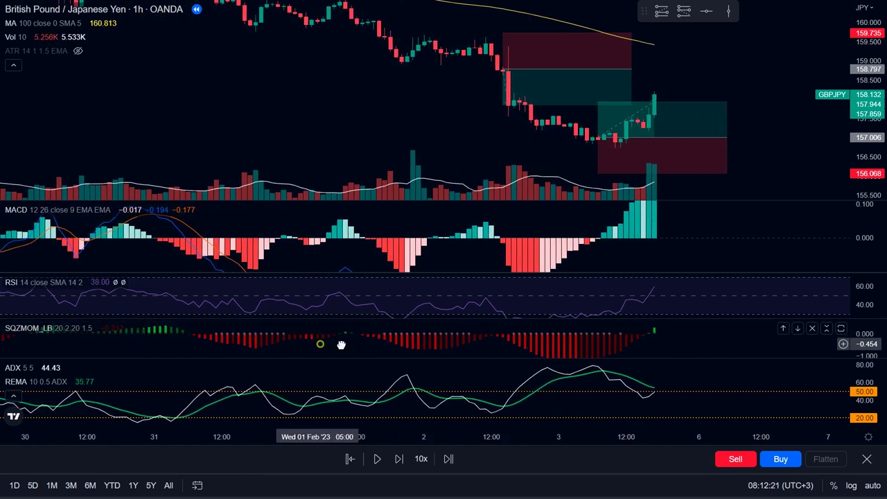
{"action": "scroll", "coordinate": [332, 347], "scroll_direction": "left", "scroll_amount": 5}
{"action": "scroll", "coordinate": [307, 333], "scroll_direction": "left", "scroll_amount": 5}
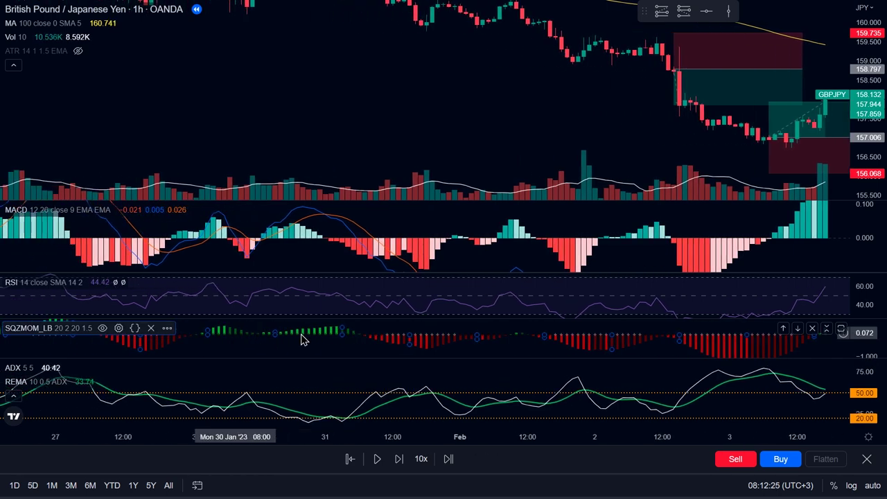
{"action": "scroll", "coordinate": [716, 349], "scroll_direction": "right", "scroll_amount": 15}
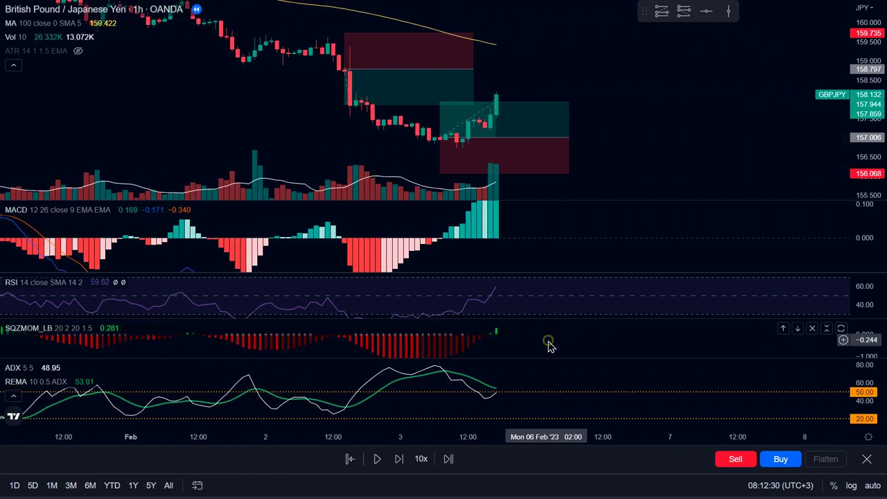
- Enlarge the ADX pane and examine where the ADX and REMA lines cross between 27 January and 3 February
{"action": "left_click_drag", "start_coordinate": [545, 356], "coordinate": [535, 337]}
{"action": "scroll", "coordinate": [610, 368], "scroll_direction": "left", "scroll_amount": 5}
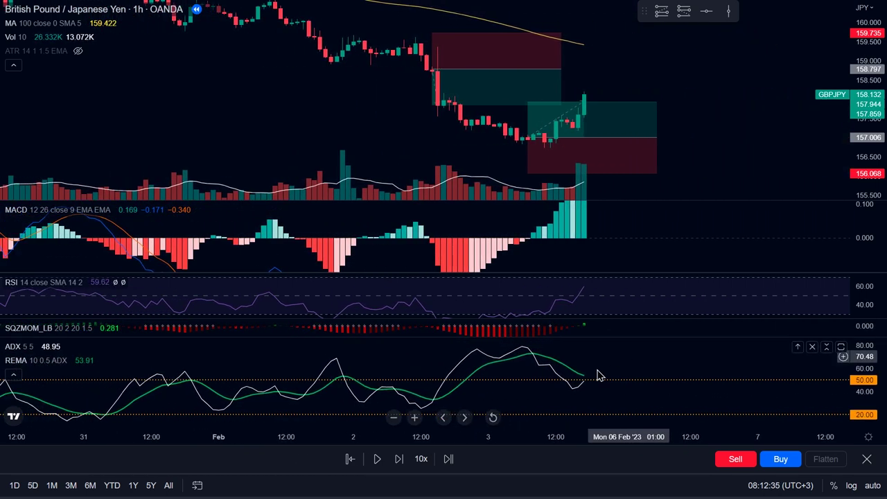
{"action": "scroll", "coordinate": [648, 371], "scroll_direction": "left", "scroll_amount": 5}
{"action": "scroll", "coordinate": [649, 371], "scroll_direction": "left", "scroll_amount": 4}
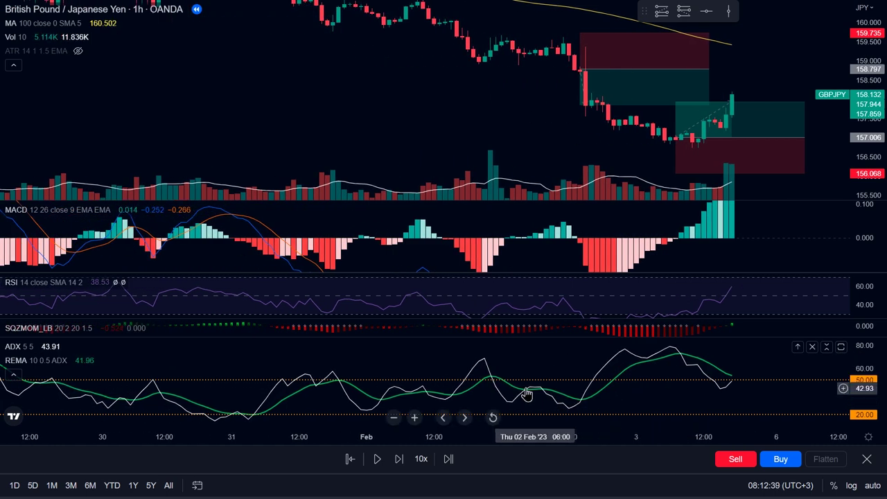
{"action": "scroll", "coordinate": [526, 388], "scroll_direction": "left", "scroll_amount": 3}
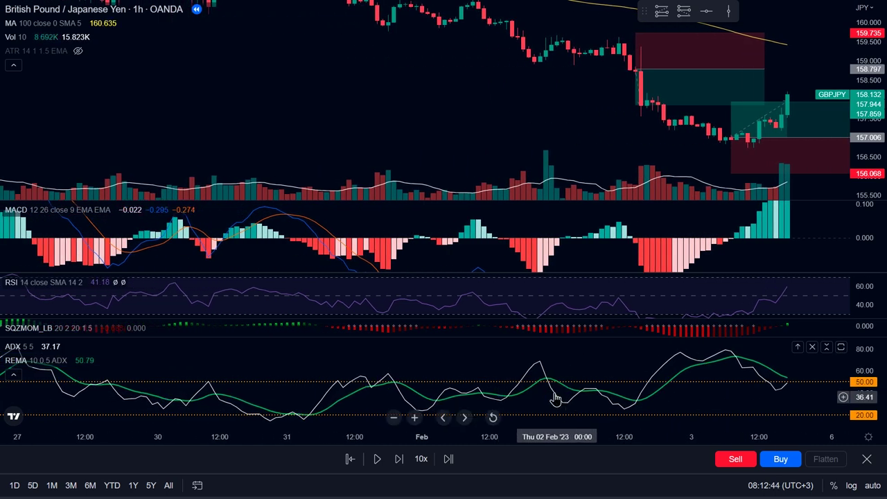
{"action": "left_click_drag", "start_coordinate": [662, 406], "coordinate": [616, 402]}
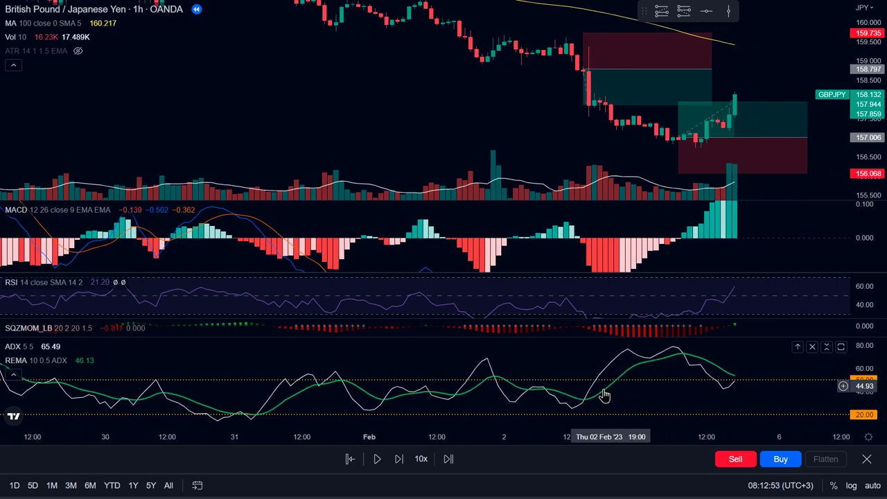
{"action": "scroll", "coordinate": [624, 404], "scroll_direction": "left", "scroll_amount": 3}
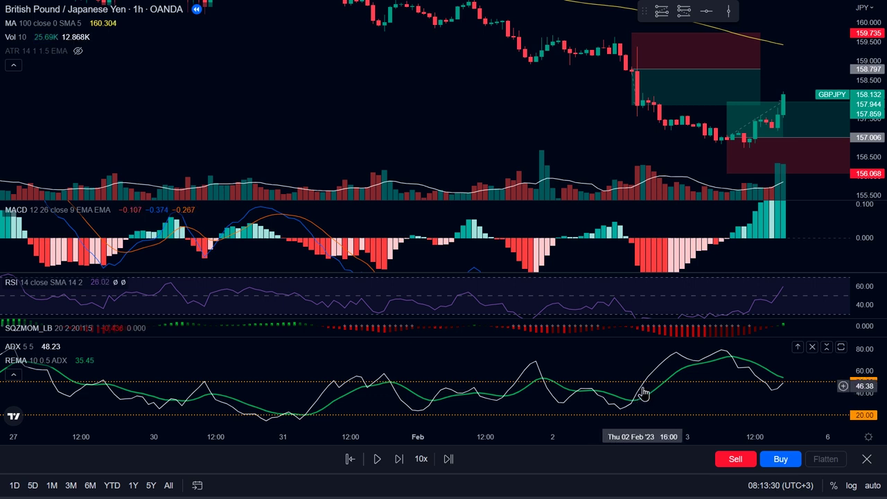
- Mark the rising ADX line at 16:00 on 2 February with a vertical line to compare it with price, and remove the line
{"action": "left_click", "coordinate": [729, 11]}
{"action": "left_click", "coordinate": [642, 391]}
{"action": "left_click", "coordinate": [605, 132]}
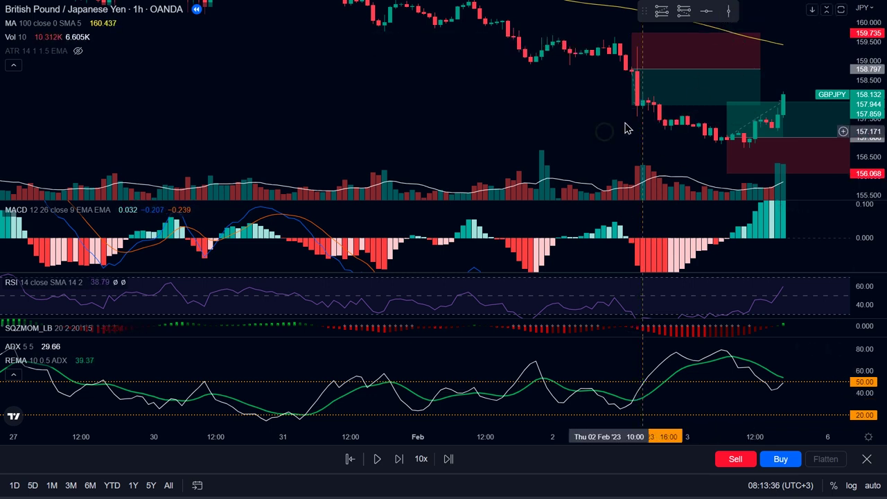
{"action": "left_click", "coordinate": [645, 362]}
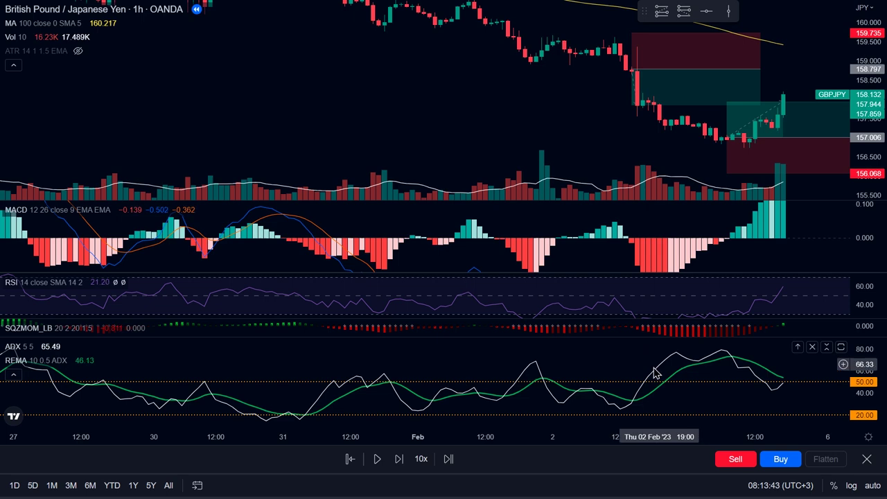
- Examine the strategy's long entry on 11 January against the ATR bands and the moving average
{"action": "left_click_drag", "start_coordinate": [671, 363], "coordinate": [565, 364]}
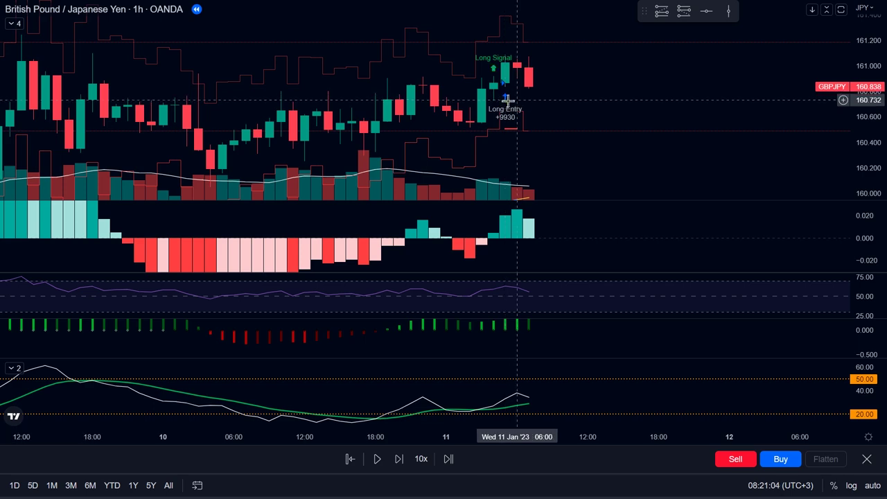
{"action": "left_click_drag", "start_coordinate": [564, 150], "coordinate": [573, 86]}
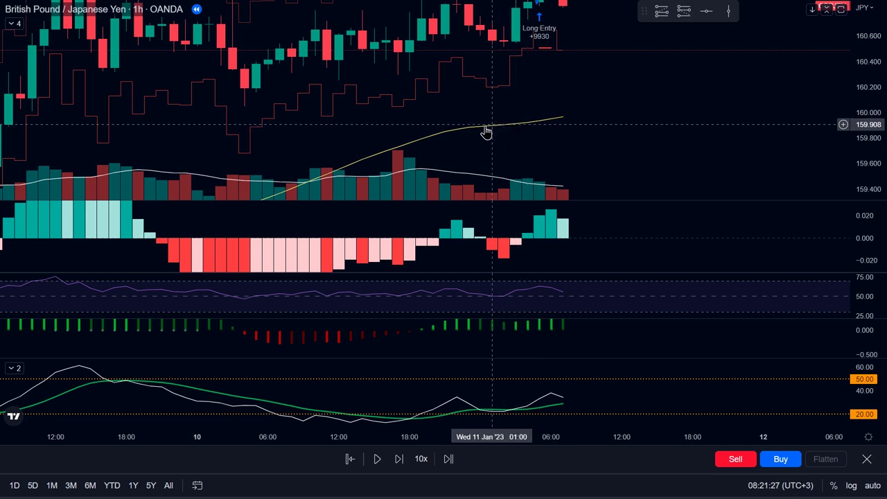
- Examine the volume, MACD, RSI, squeeze and ADX conditions behind the long signal at 04:00 on 11 January
{"action": "left_click_drag", "start_coordinate": [522, 93], "coordinate": [512, 118]}
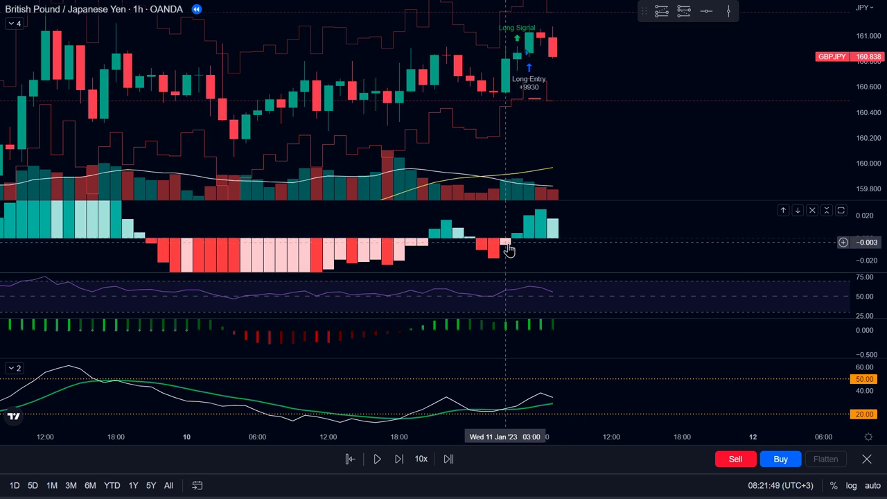
{"action": "left_click_drag", "start_coordinate": [585, 151], "coordinate": [584, 121]}
{"action": "left_click_drag", "start_coordinate": [861, 120], "coordinate": [861, 147]}
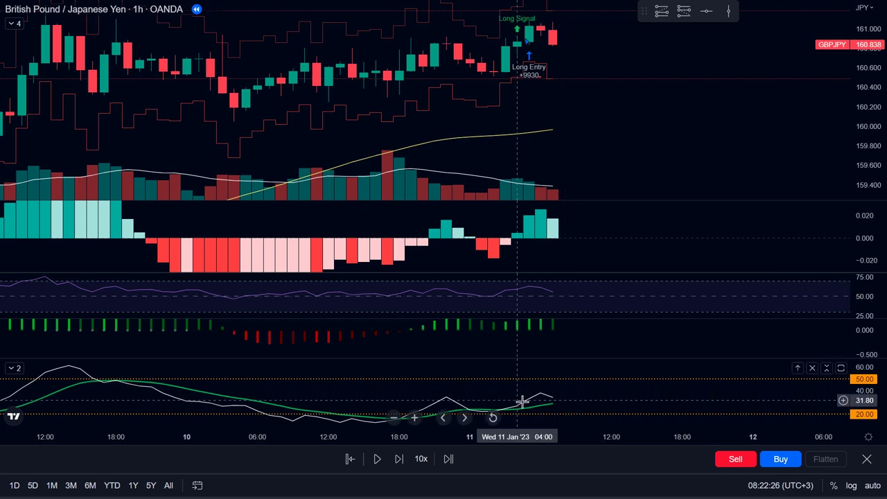
{"action": "left_click_drag", "start_coordinate": [534, 400], "coordinate": [614, 406]}
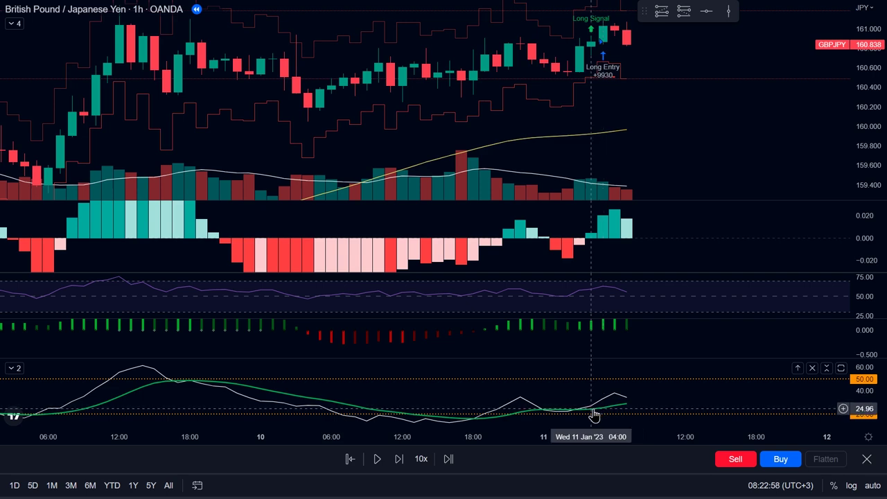
{"action": "mouse_move", "coordinate": [662, 144]}
{"action": "left_mouse_down"}
{"action": "mouse_move", "coordinate": [596, 160]}
{"action": "mouse_move", "coordinate": [584, 192]}
{"action": "left_mouse_up"}
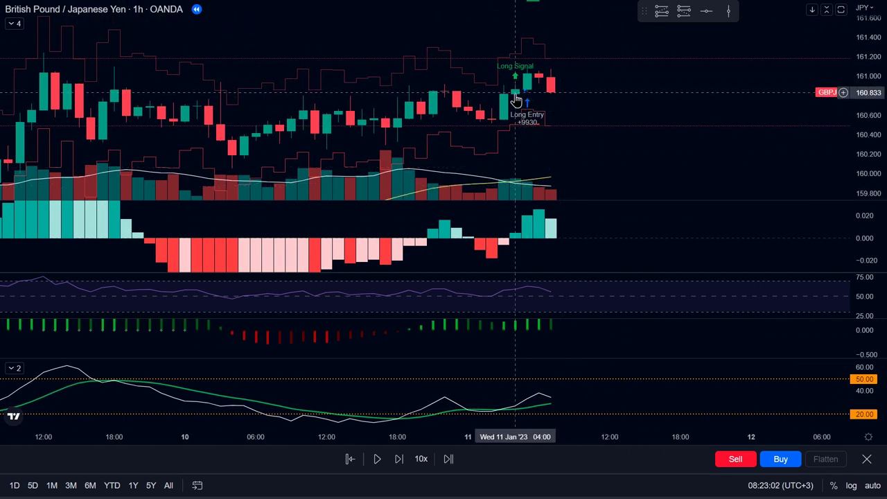
- Place a long position drawing on the strategy's long entry candle at 05:00 on 11 January, with its entry at 160.869
{"action": "left_click_drag", "start_coordinate": [866, 124], "coordinate": [866, 66]}
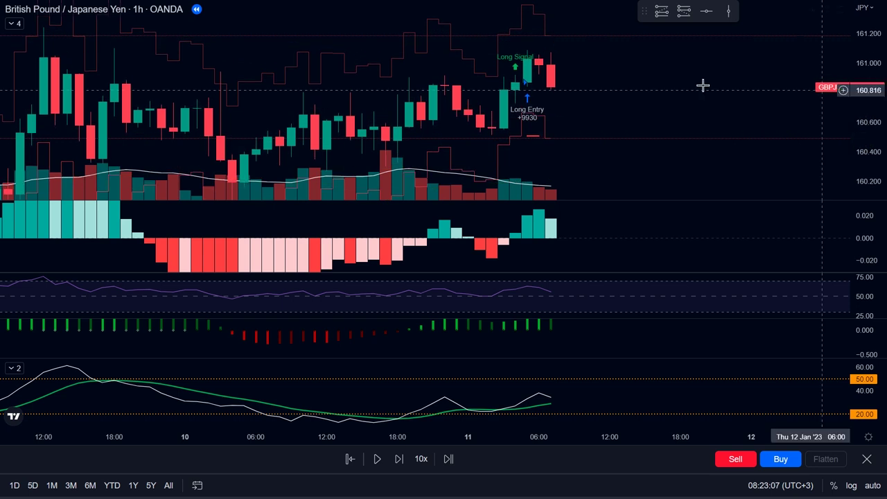
{"action": "left_click_drag", "start_coordinate": [693, 90], "coordinate": [694, 95]}
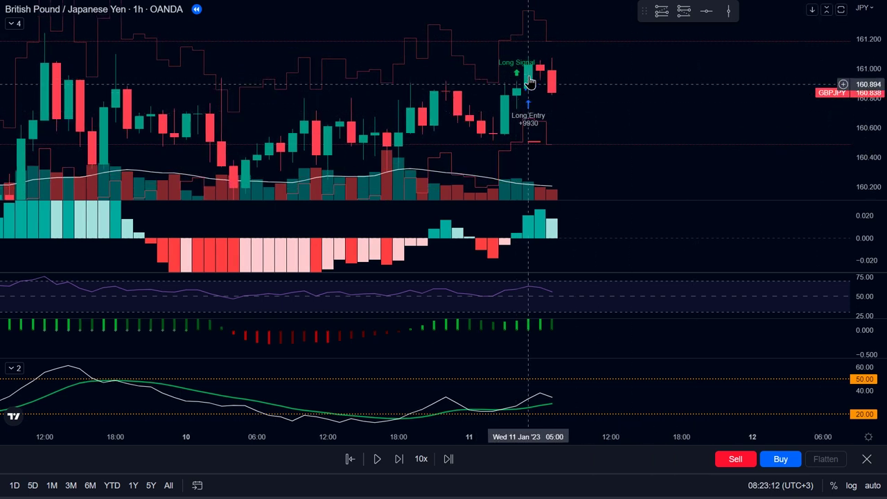
{"action": "left_click_drag", "start_coordinate": [860, 75], "coordinate": [860, 100]}
{"action": "left_click_drag", "start_coordinate": [646, 69], "coordinate": [647, 74]}
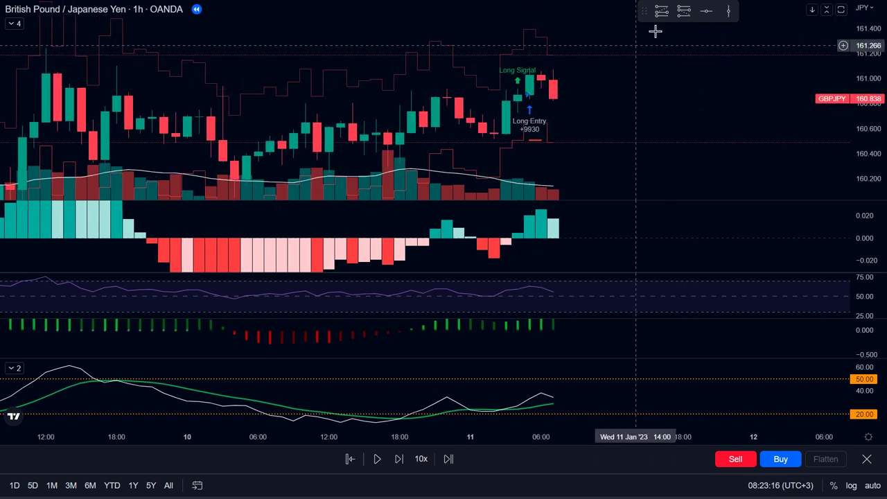
{"action": "left_click", "coordinate": [662, 12]}
{"action": "left_click", "coordinate": [545, 105]}
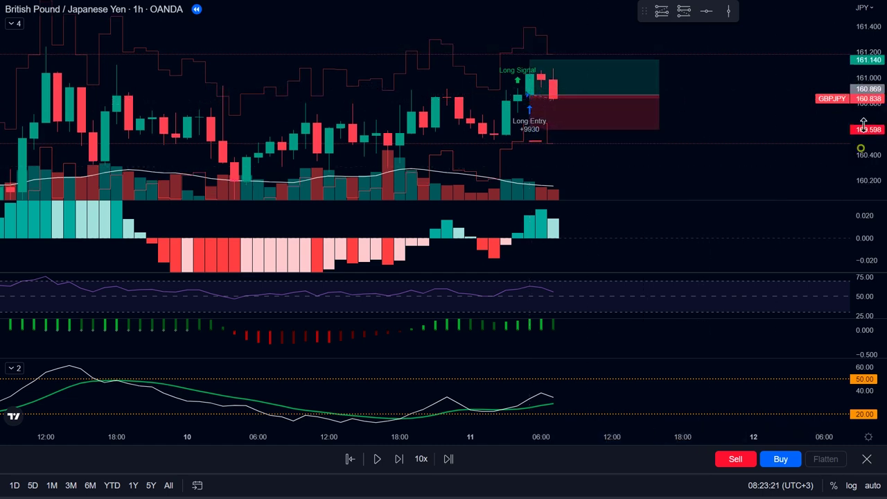
- Set the long position's stop level to 160.512 and its target level to 161.756
{"action": "left_click_drag", "start_coordinate": [586, 165], "coordinate": [592, 136]}
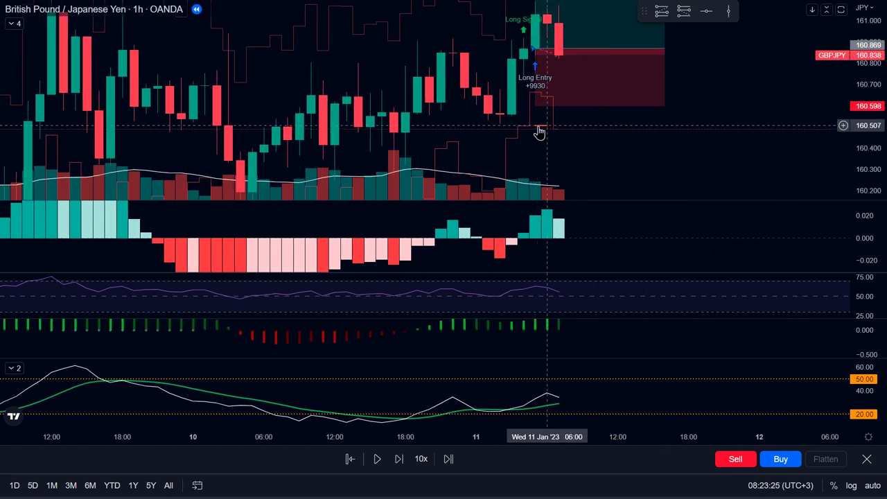
{"action": "left_click_drag", "start_coordinate": [535, 106], "coordinate": [547, 124]}
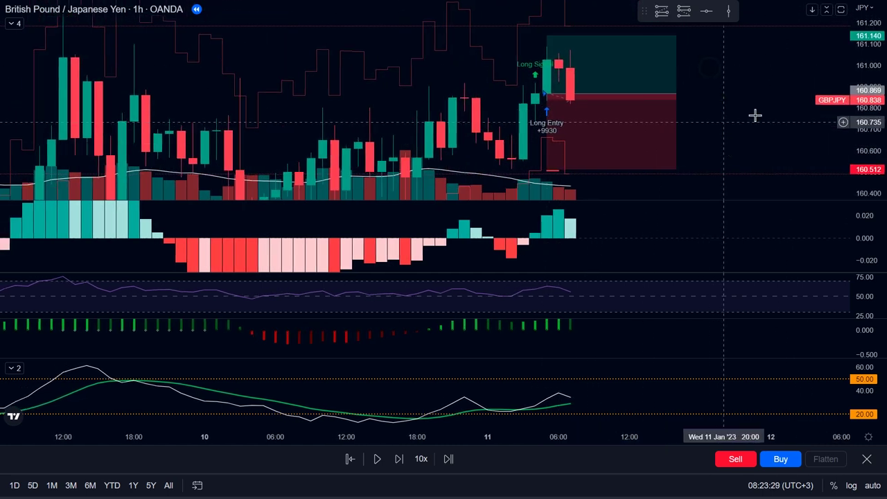
{"action": "left_click_drag", "start_coordinate": [858, 96], "coordinate": [851, 183]}
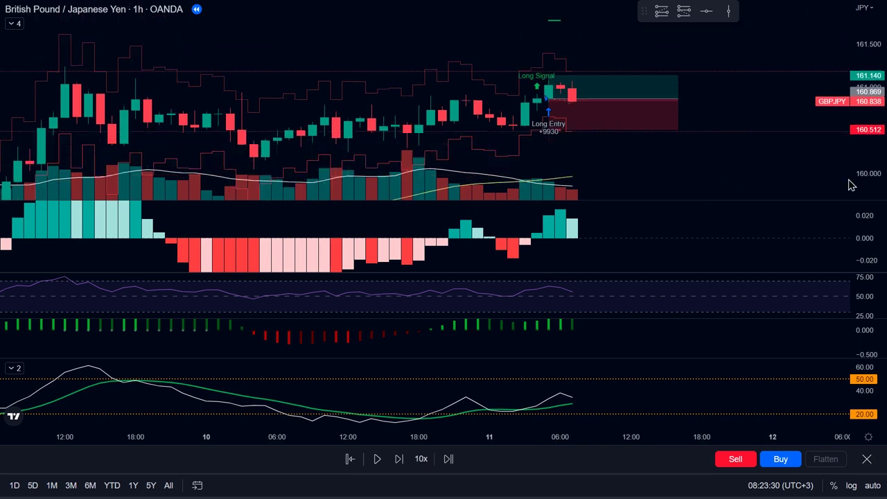
{"action": "left_click_drag", "start_coordinate": [561, 81], "coordinate": [576, 36]}
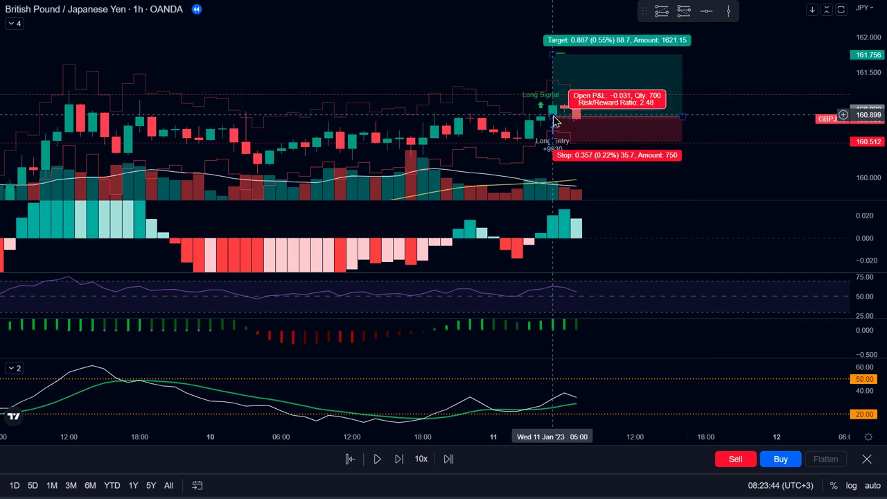
- Extend the long position drawing further forward in time along the chart
{"action": "left_click_drag", "start_coordinate": [862, 117], "coordinate": [862, 90]}
{"action": "left_click_drag", "start_coordinate": [744, 120], "coordinate": [597, 112]}
{"action": "left_click_drag", "start_coordinate": [539, 112], "coordinate": [573, 112]}
{"action": "left_click", "coordinate": [670, 120]}
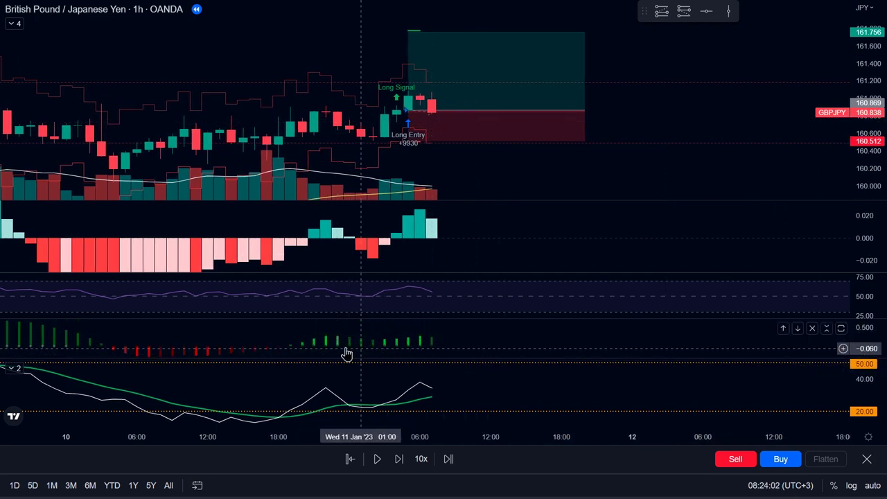
- Advance the bar replay candle by candle from the long entry to 23:00 on 11 January
{"action": "left_click_drag", "start_coordinate": [418, 343], "coordinate": [456, 341]}
{"action": "left_click_drag", "start_coordinate": [518, 336], "coordinate": [563, 336]}
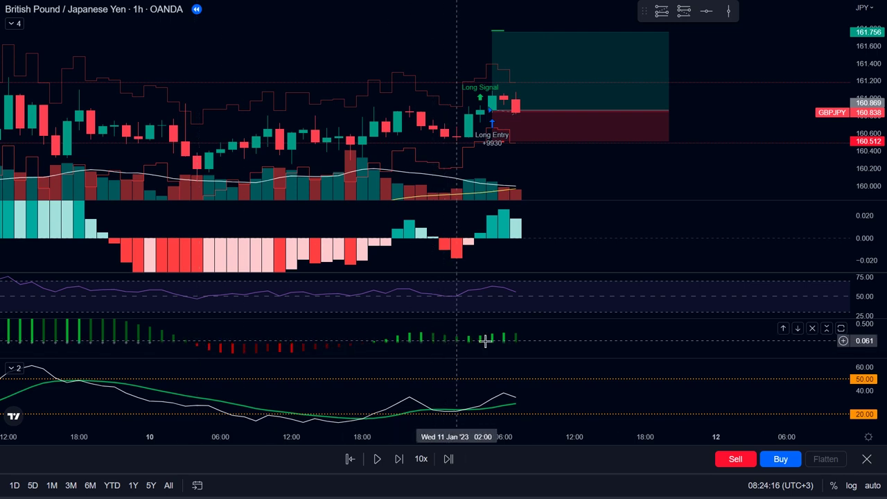
{"action": "left_click_drag", "start_coordinate": [534, 345], "coordinate": [503, 346]}
{"action": "mouse_move", "coordinate": [697, 117]}
{"action": "left_mouse_down"}
{"action": "mouse_move", "coordinate": [691, 136]}
{"action": "mouse_move", "coordinate": [698, 108]}
{"action": "left_mouse_up"}
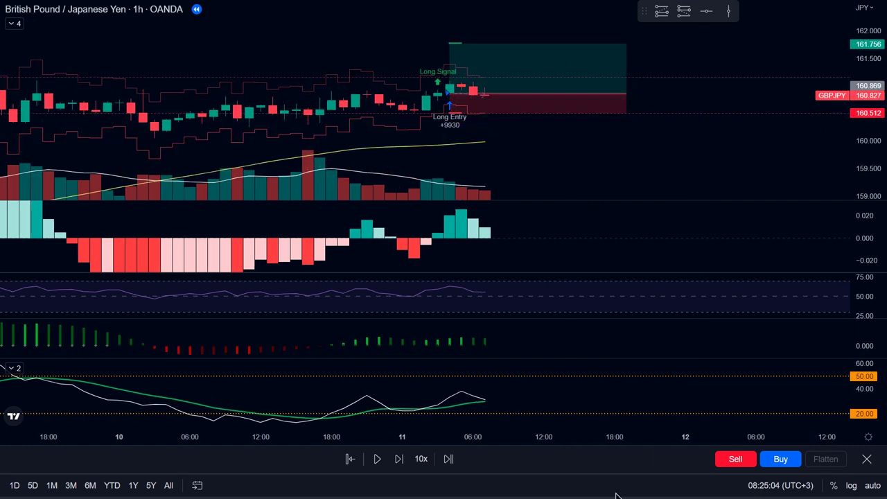
{"action": "key", "text": "shift+Right"}
{"action": "key", "text": "shift+Right"}
{"action": "key", "text": "shift+Right"}
{"action": "key", "text": "shift+Right"}
{"action": "key", "text": "shift+Right"}
{"action": "key", "text": "shift+Right"}
{"action": "key", "text": "shift+Right"}
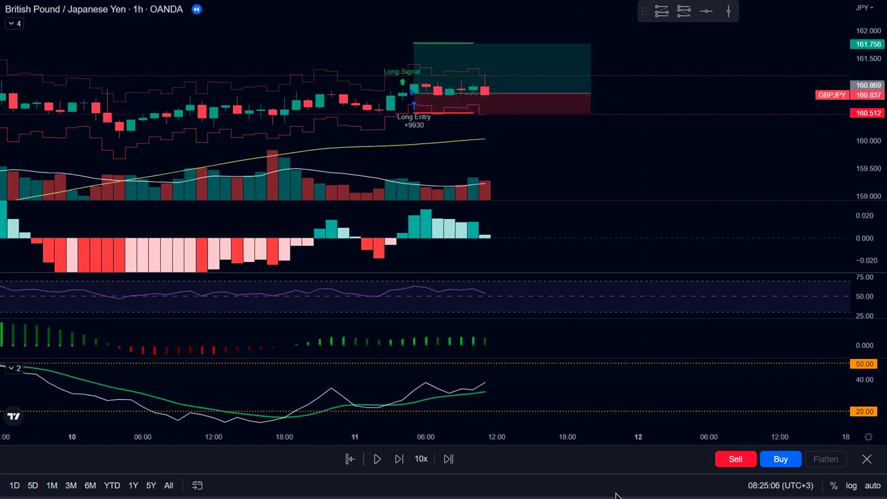
{"action": "key", "text": "shift+Right"}
{"action": "key", "text": "shift+Right"}
{"action": "key", "text": "shift+Right"}
{"action": "key", "text": "shift+Right"}
{"action": "key", "text": "shift+Right"}
{"action": "key", "text": "shift+Right"}
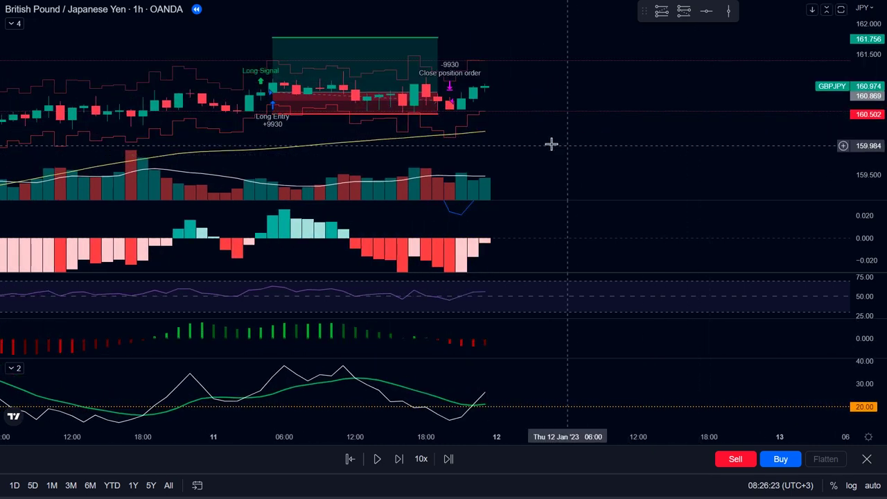
- Mark the squeeze histogram's turn to red at 19:00 on 11 January with a vertical line for comparison with price, and remove the line
{"action": "scroll", "coordinate": [630, 150], "scroll_direction": "left", "scroll_amount": 3}
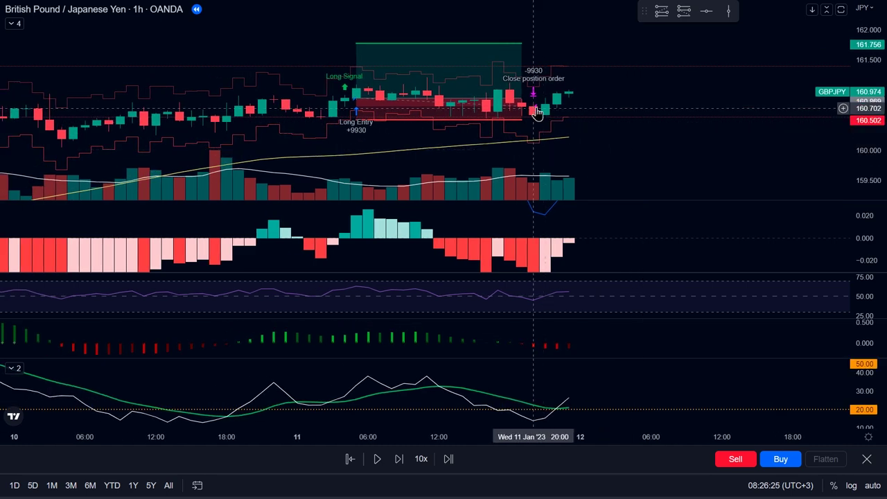
{"action": "left_click_drag", "start_coordinate": [865, 143], "coordinate": [863, 52]}
{"action": "left_click_drag", "start_coordinate": [727, 86], "coordinate": [727, 52]}
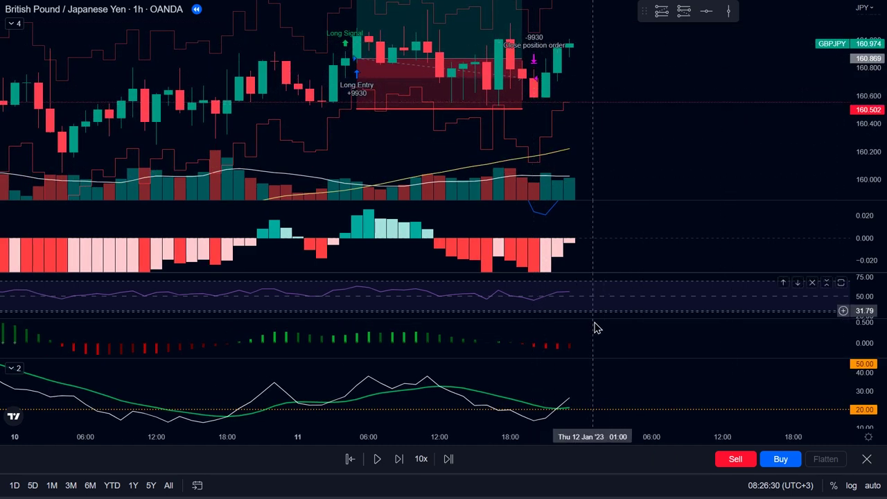
{"action": "left_click", "coordinate": [728, 11]}
{"action": "left_click", "coordinate": [524, 344]}
{"action": "left_click_drag", "start_coordinate": [760, 355], "coordinate": [711, 393]}
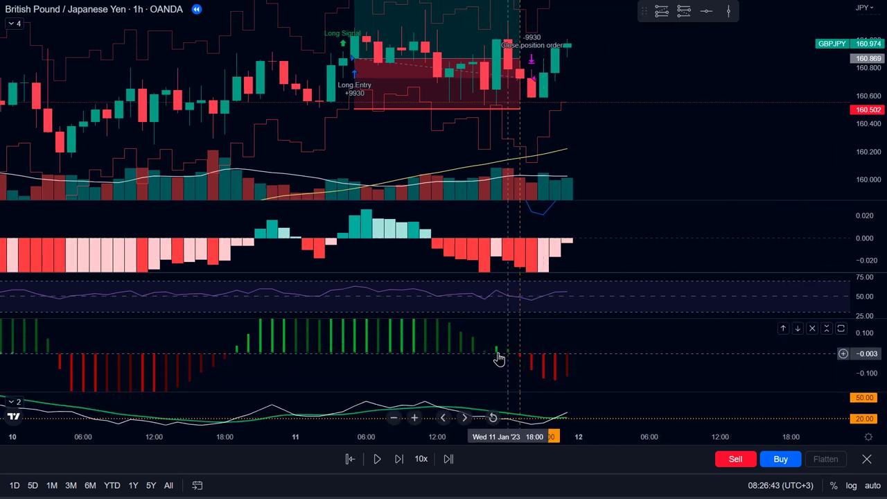
{"action": "left_click_drag", "start_coordinate": [606, 138], "coordinate": [609, 157]}
{"action": "left_click", "coordinate": [524, 144]}
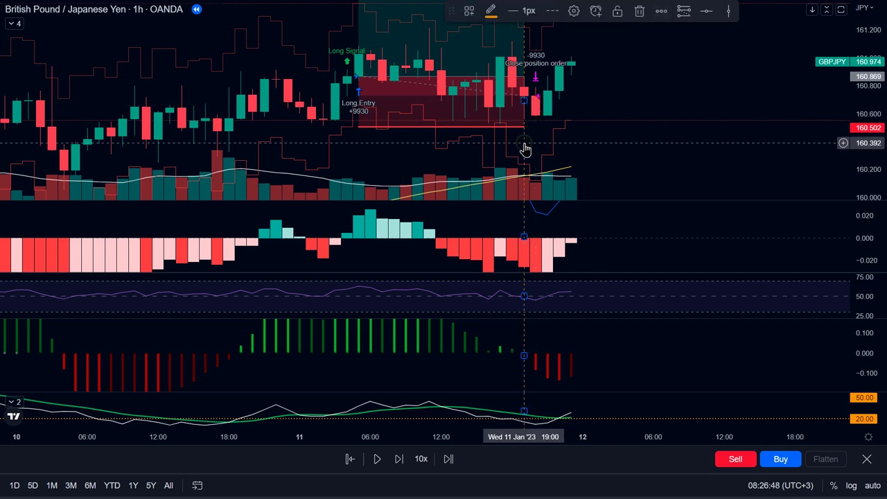
{"action": "key", "text": "Delete"}
{"action": "left_click_drag", "start_coordinate": [860, 86], "coordinate": [859, 163]}
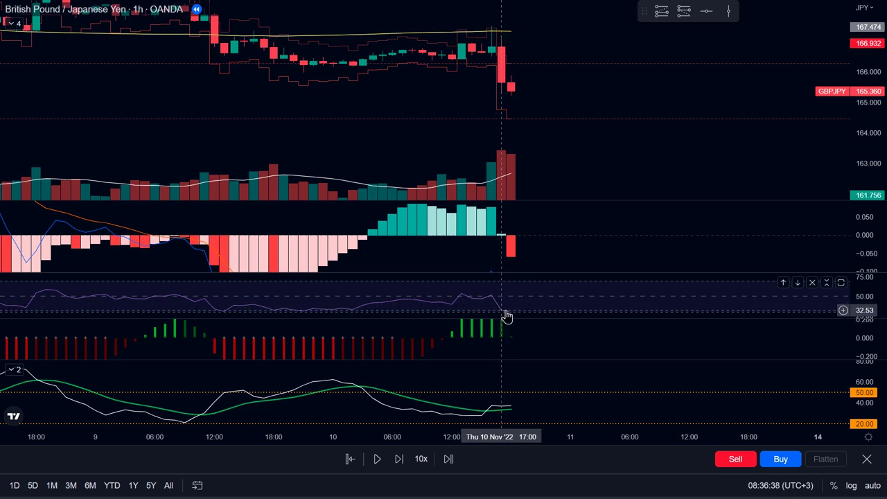
- Place a short position drawing at 19:00 on 10 November with its entry at 165.363, and extend it to early 14 November
{"action": "left_click_drag", "start_coordinate": [515, 402], "coordinate": [582, 414]}
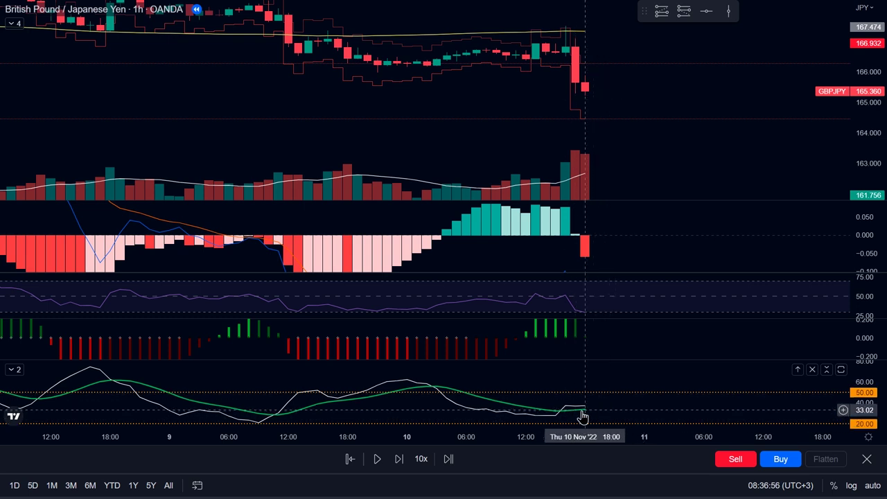
{"action": "left_click_drag", "start_coordinate": [644, 162], "coordinate": [573, 123]}
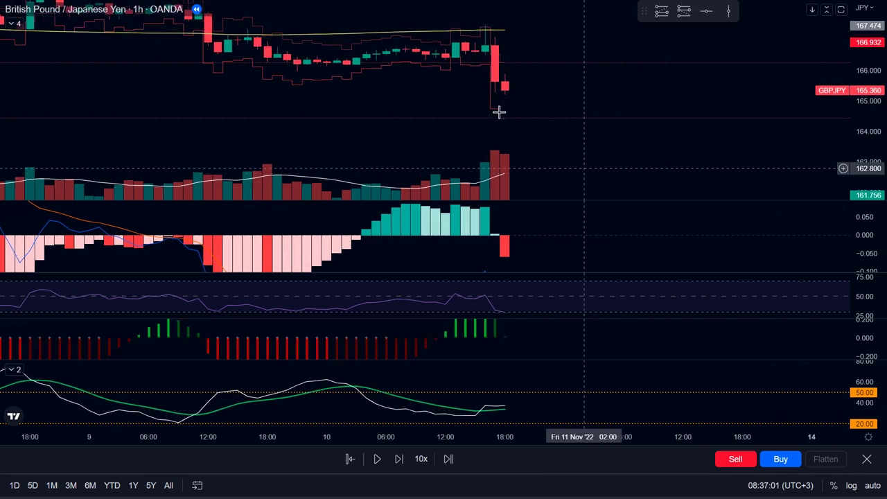
{"action": "left_click", "coordinate": [683, 11]}
{"action": "left_click", "coordinate": [516, 92]}
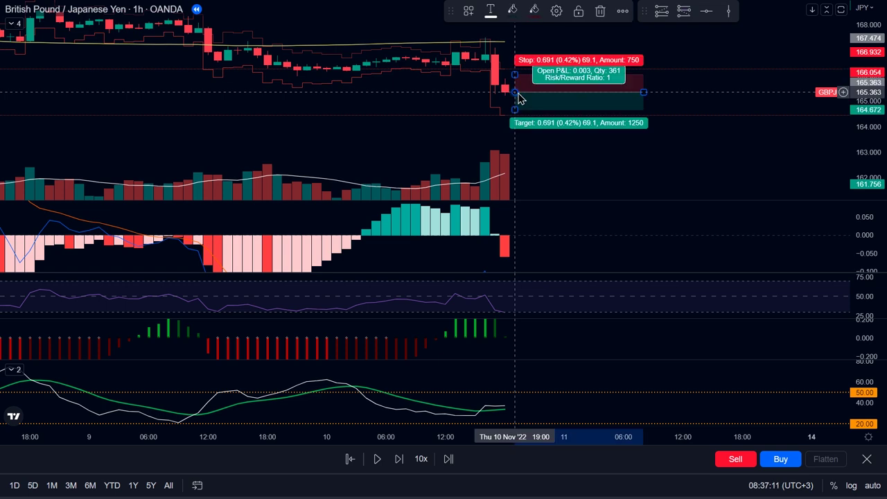
{"action": "left_click_drag", "start_coordinate": [644, 92], "coordinate": [833, 92]}
{"action": "left_click", "coordinate": [797, 44]}
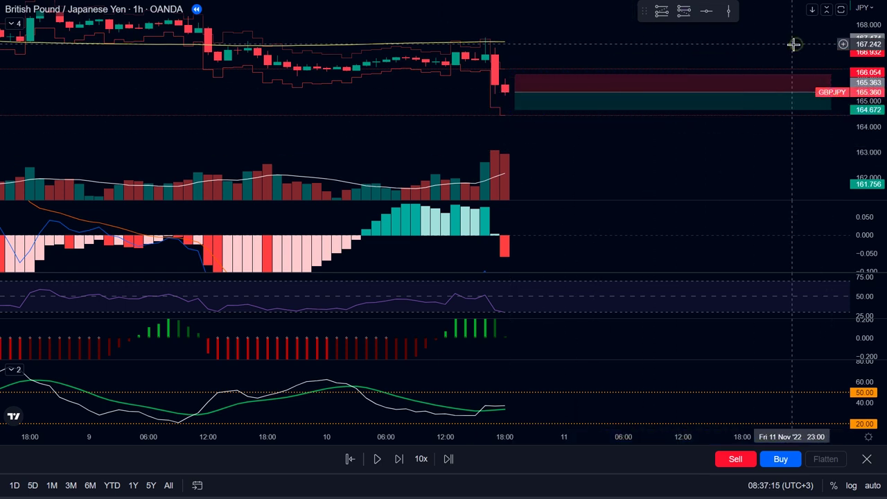
- Set the short position's stop level to 166.268 and its target level to 163.099
{"action": "left_click_drag", "start_coordinate": [515, 75], "coordinate": [627, 68]}
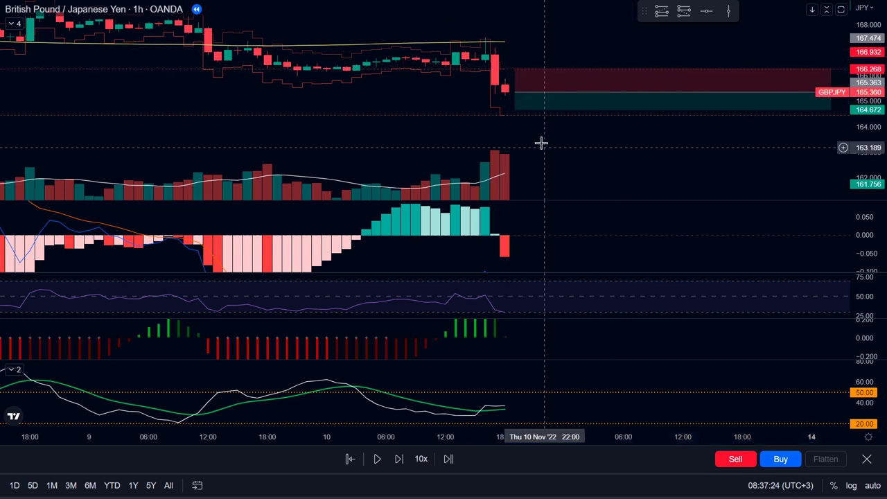
{"action": "mouse_move", "coordinate": [516, 111]}
{"action": "left_mouse_down"}
{"action": "mouse_move", "coordinate": [588, 153]}
{"action": "mouse_move", "coordinate": [594, 147]}
{"action": "mouse_move", "coordinate": [584, 150]}
{"action": "left_mouse_up"}
{"action": "left_click", "coordinate": [574, 164]}
{"action": "left_click", "coordinate": [595, 148]}
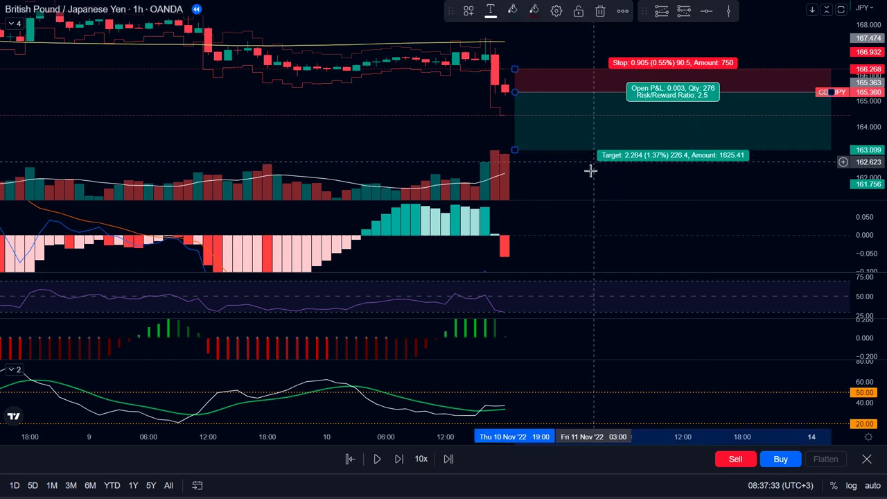
- Advance the bar replay past the short position's target and on to 17 November
{"action": "key", "text": "shift+Right"}
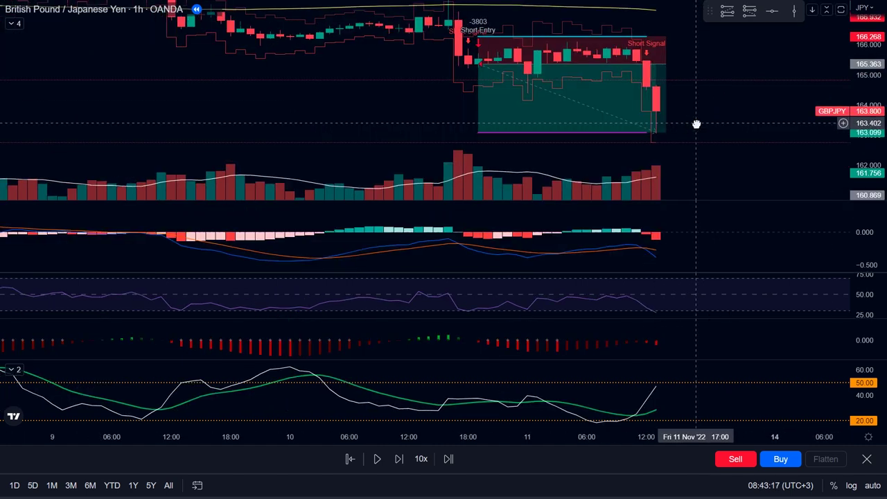
{"action": "left_click_drag", "start_coordinate": [643, 342], "coordinate": [468, 344]}
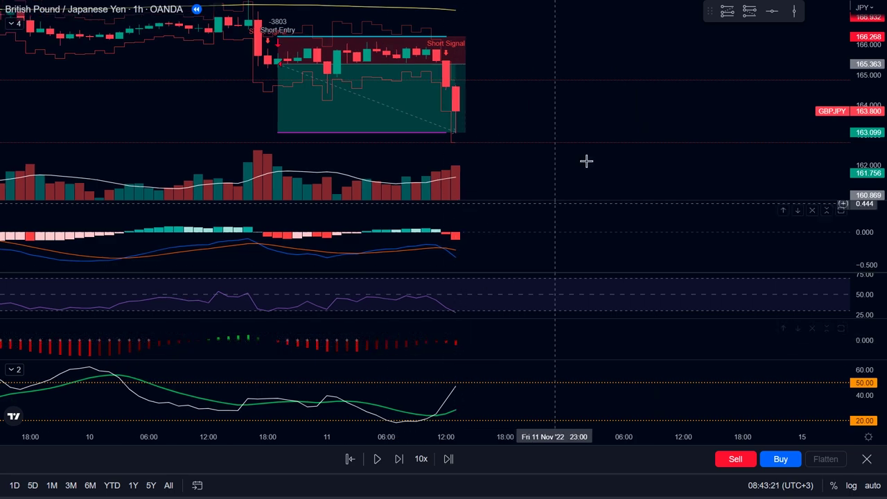
{"action": "key", "text": "shift+Right"}
{"action": "key", "text": "shift+Right"}
{"action": "key", "text": "shift+Right"}
{"action": "key", "text": "shift+Right"}
{"action": "key", "text": "shift+Right"}
{"action": "key", "text": "shift+Right"}
{"action": "key", "text": "shift+Right"}
{"action": "key", "text": "shift+Right"}
{"action": "key", "text": "shift+Right"}
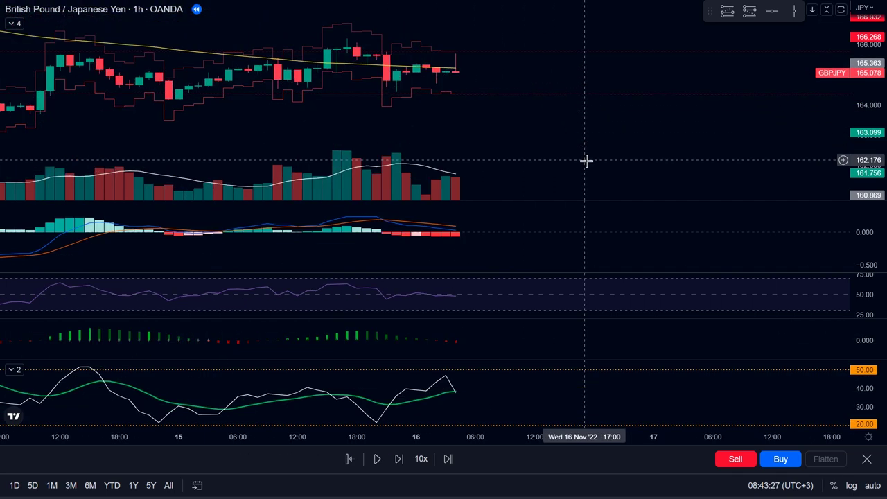
- Examine the short trade from entry on 10 November to exit on 11 November, and the price and indicators up to 17 November
{"action": "left_click_drag", "start_coordinate": [217, 109], "coordinate": [806, 131]}
{"action": "left_click_drag", "start_coordinate": [251, 69], "coordinate": [461, 66]}
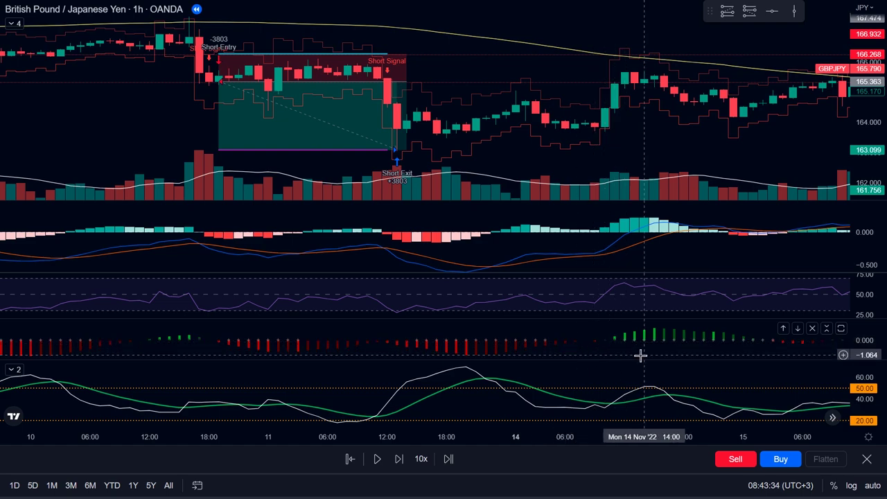
{"action": "left_click_drag", "start_coordinate": [179, 130], "coordinate": [547, 160]}
{"action": "left_click_drag", "start_coordinate": [301, 143], "coordinate": [149, 137]}
{"action": "left_click_drag", "start_coordinate": [636, 131], "coordinate": [318, 112]}
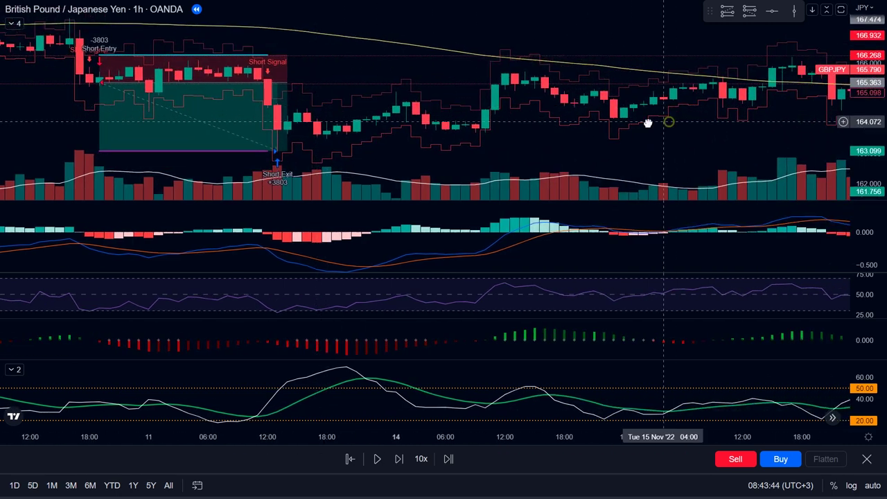
{"action": "left_click_drag", "start_coordinate": [667, 123], "coordinate": [501, 124]}
{"action": "left_click_drag", "start_coordinate": [738, 133], "coordinate": [389, 141]}
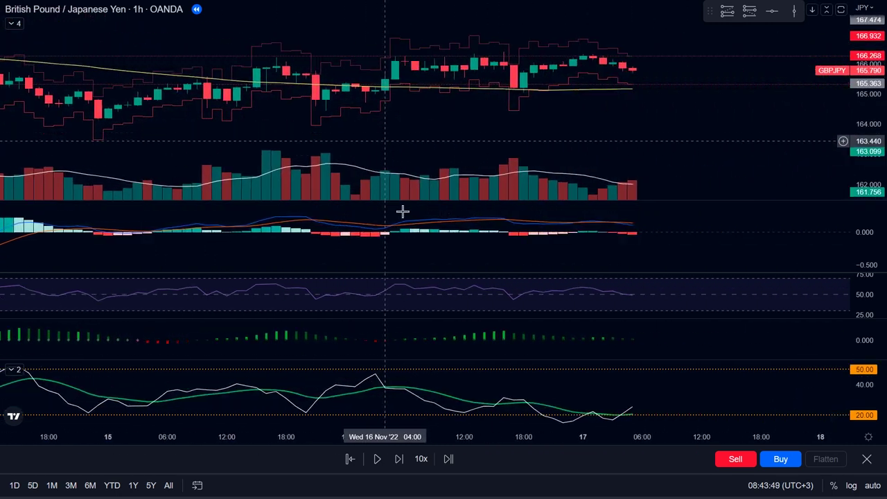
{"action": "scroll", "coordinate": [404, 118], "scroll_direction": "left", "scroll_amount": 2}
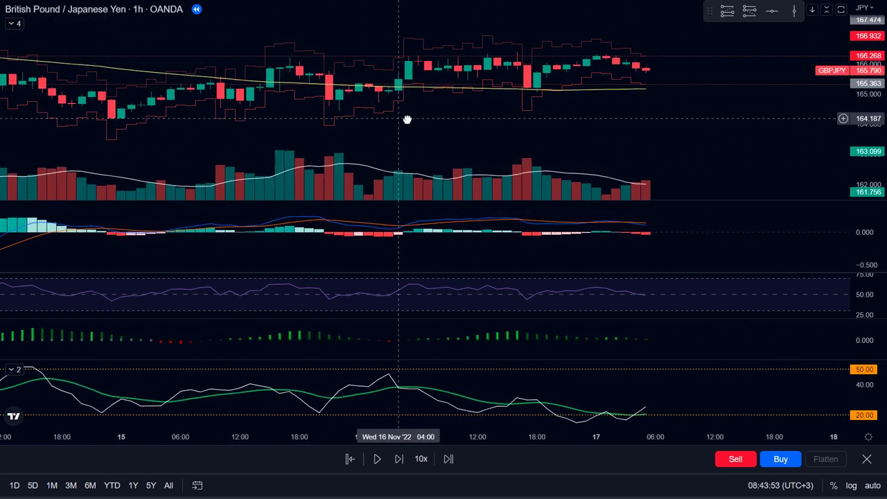
- Compare the strategy's backtest overviews for USDJPY, EURCAD, USDTRY, EURTRY, TRYJPY, SOLUSD, SNXUSD, CAKEUS and LNKUSD
{"action": "scroll", "coordinate": [291, 135], "scroll_direction": "left", "scroll_amount": 3}
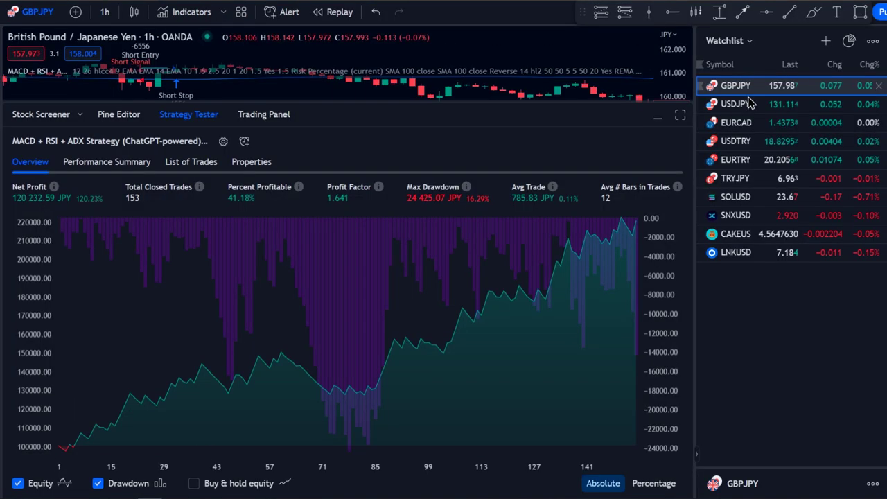
{"action": "left_click", "coordinate": [750, 102]}
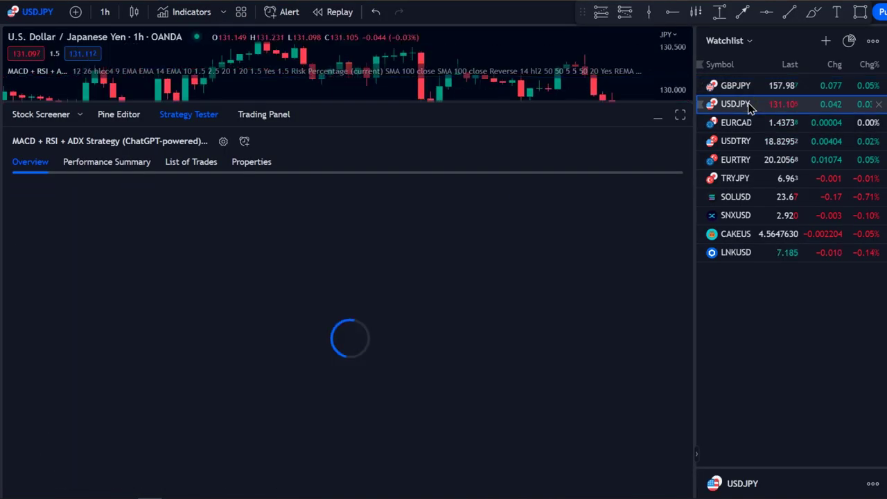
{"action": "left_click", "coordinate": [749, 125]}
{"action": "left_click", "coordinate": [745, 142]}
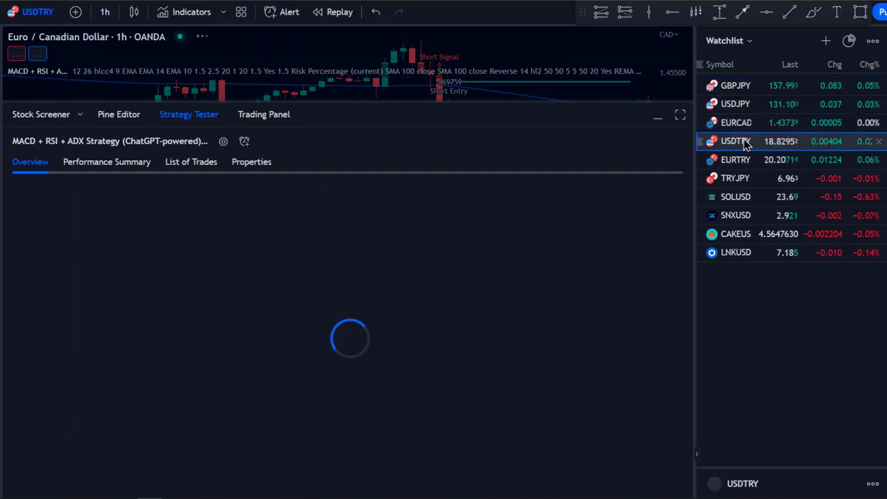
{"action": "left_click", "coordinate": [733, 159]}
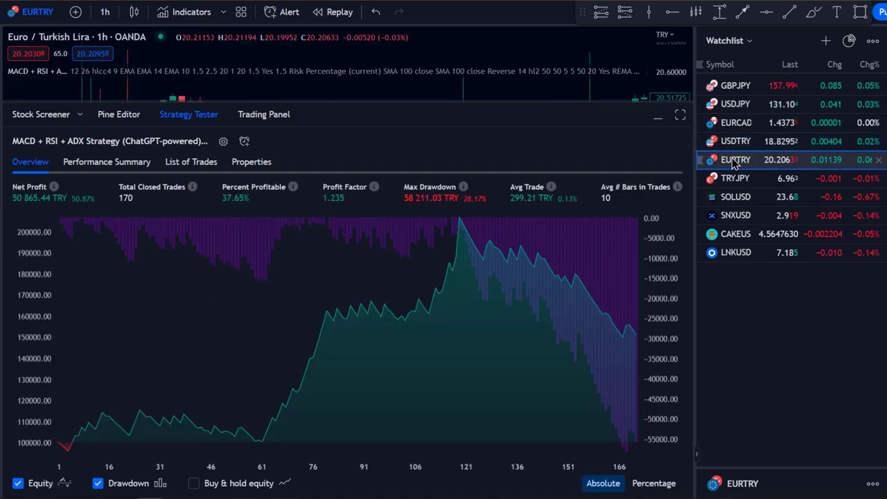
{"action": "left_click", "coordinate": [736, 178]}
{"action": "left_click", "coordinate": [736, 197]}
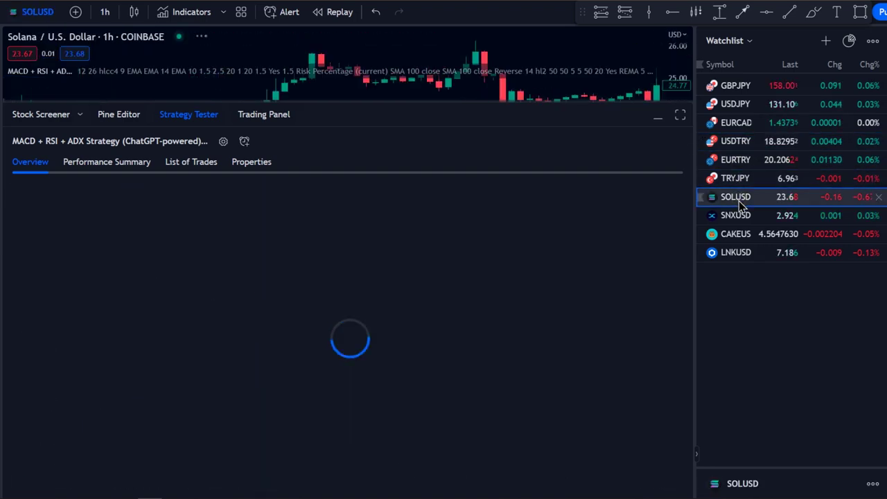
{"action": "left_click", "coordinate": [737, 215]}
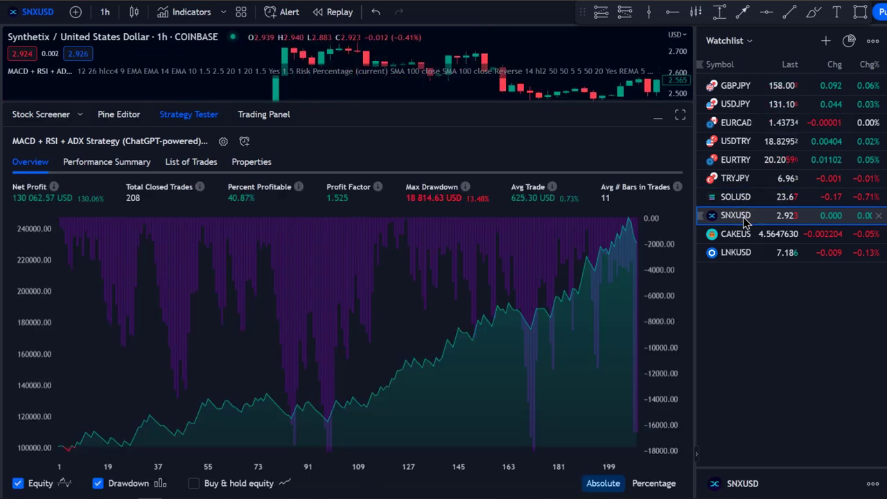
{"action": "left_click", "coordinate": [743, 233]}
{"action": "left_click", "coordinate": [739, 252]}
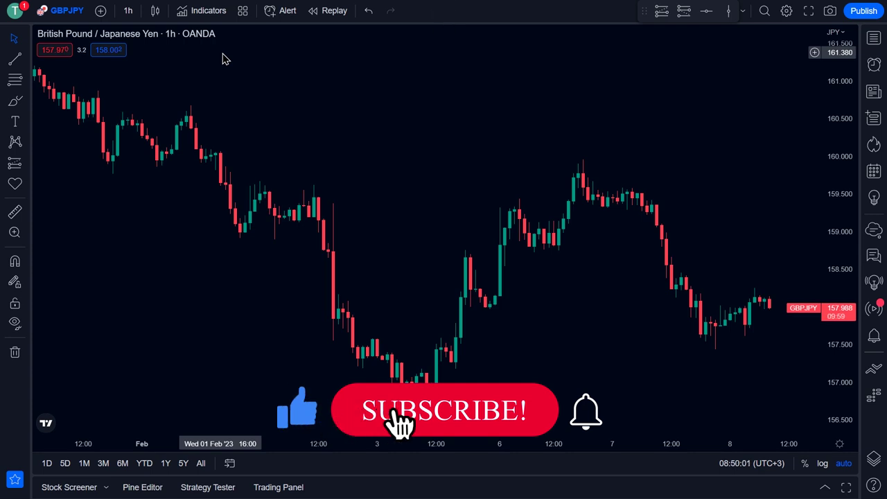
- Add the Moving Average Convergence Divergence and RSI indicators to the GBPJPY hourly chart
{"action": "left_click", "coordinate": [203, 12]}
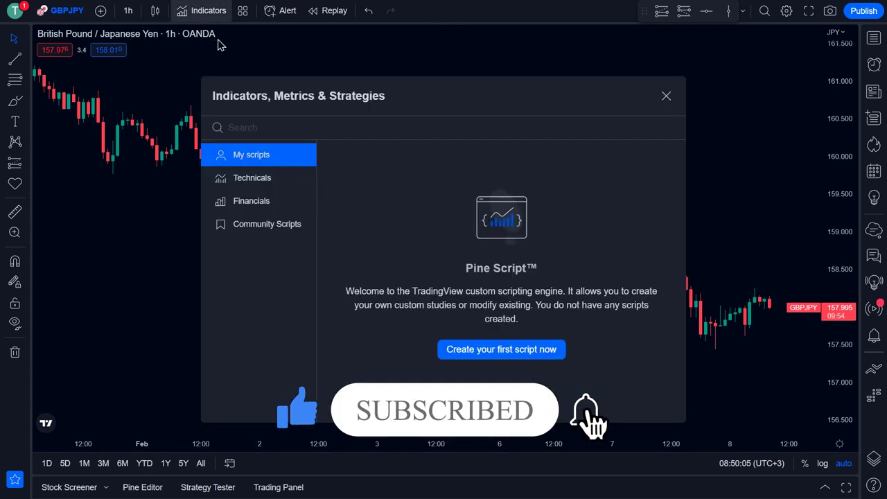
{"action": "type", "text": "macd"}
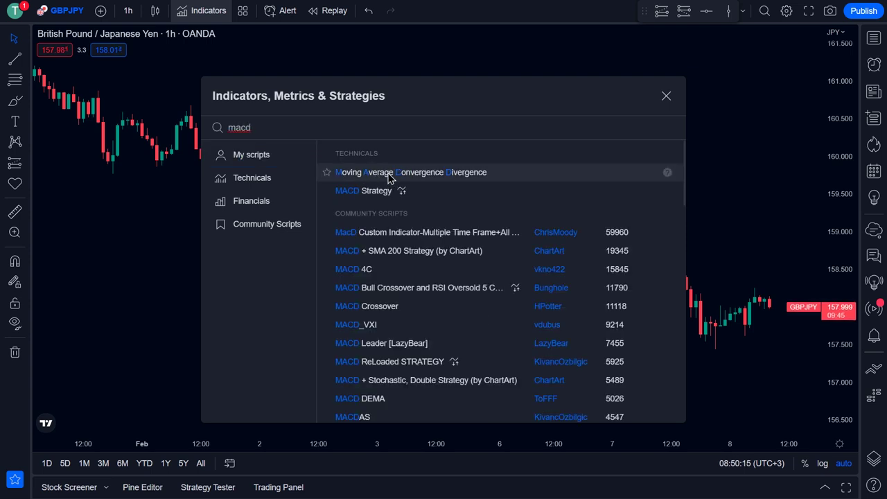
{"action": "left_click", "coordinate": [388, 177]}
{"action": "key", "text": "BackSpace"}
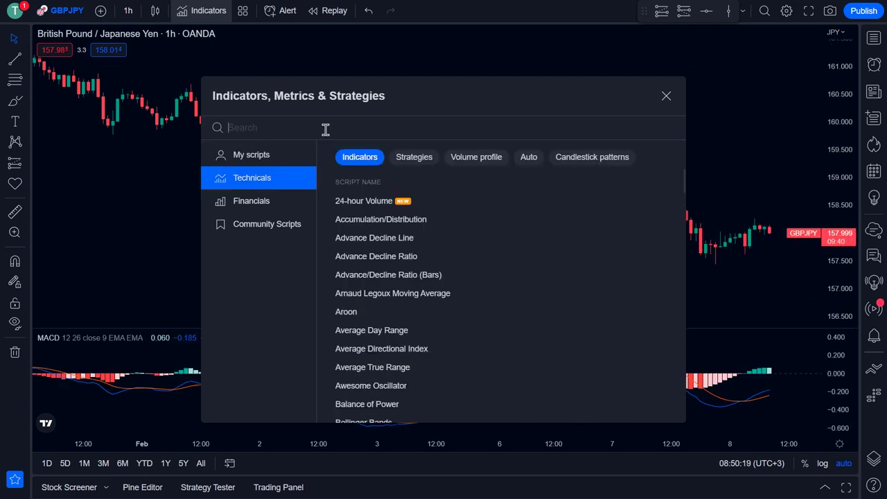
{"action": "type", "text": "rsi"}
{"action": "left_click", "coordinate": [393, 175]}
- Add the NNFX ATR community script and the built-in Moving Average to the chart
{"action": "key", "text": "BackSpace"}
{"action": "type", "text": "nnfx atr"}
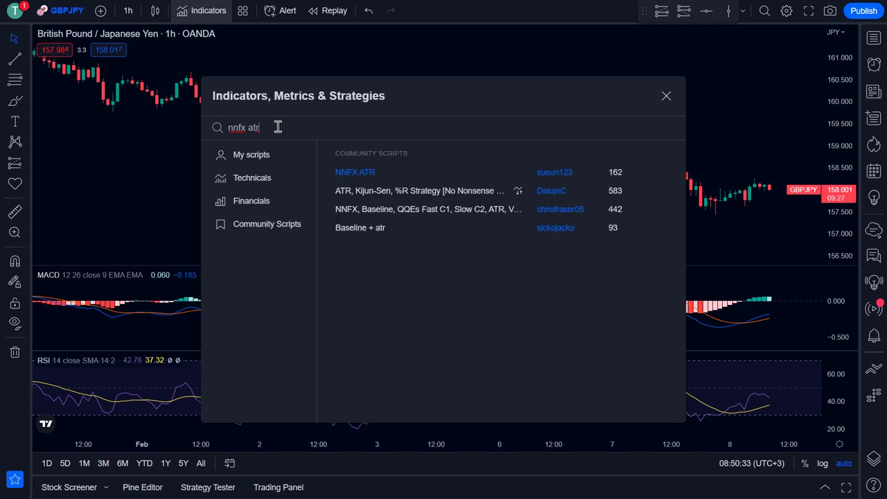
{"action": "left_click", "coordinate": [355, 171]}
{"action": "type", "text": "moving aver"}
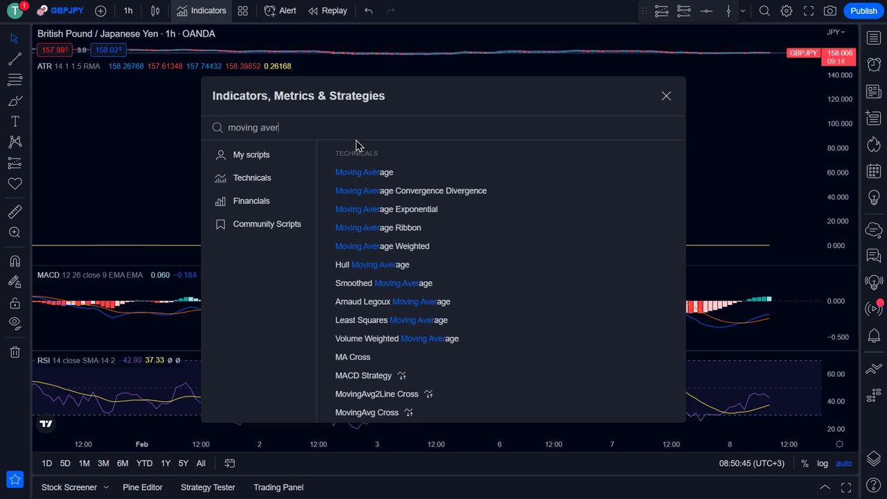
{"action": "left_click", "coordinate": [378, 174]}
- Add the Squeeze Momentum Indicator [LazyBear] and the built-in Volume indicator to the chart
{"action": "key", "text": "BackSpace"}
{"action": "type", "text": "squeeze momentum"}
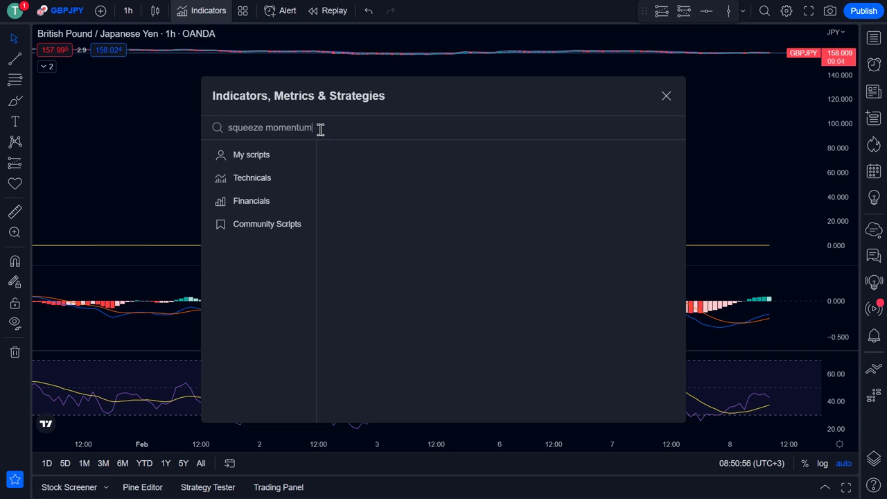
{"action": "left_click", "coordinate": [457, 172]}
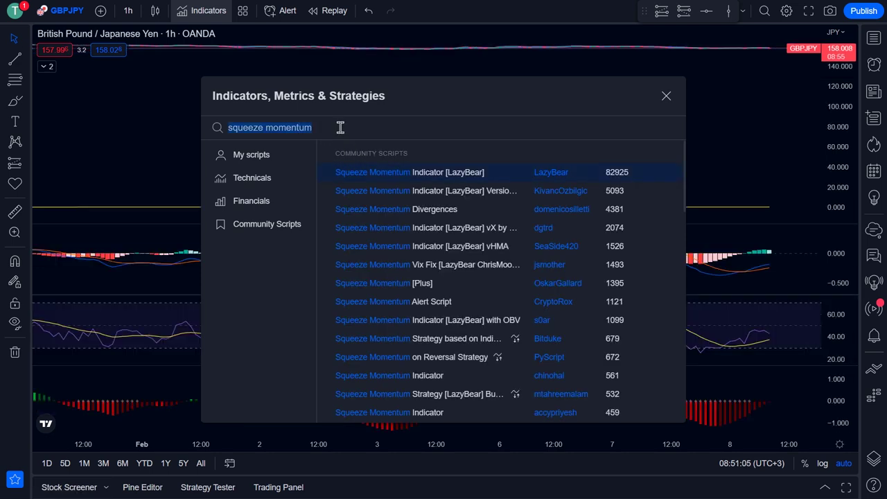
{"action": "key", "text": "BackSpace"}
{"action": "type", "text": "volume"}
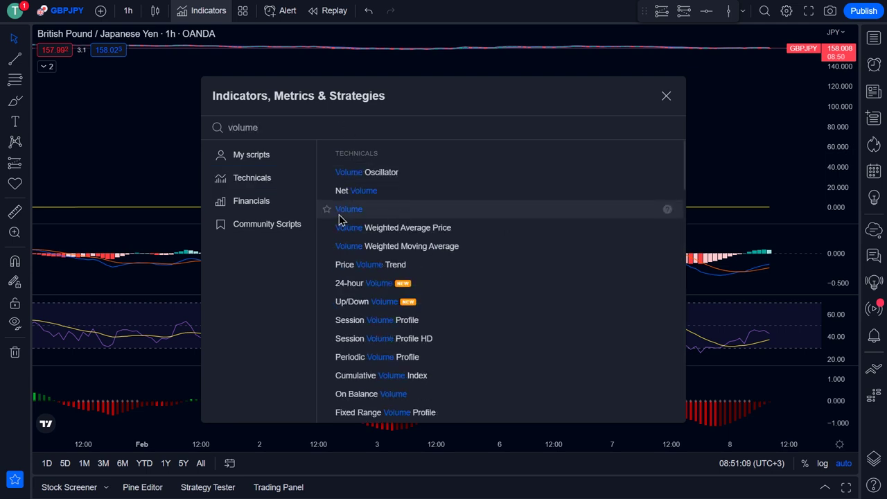
{"action": "left_click", "coordinate": [348, 210]}
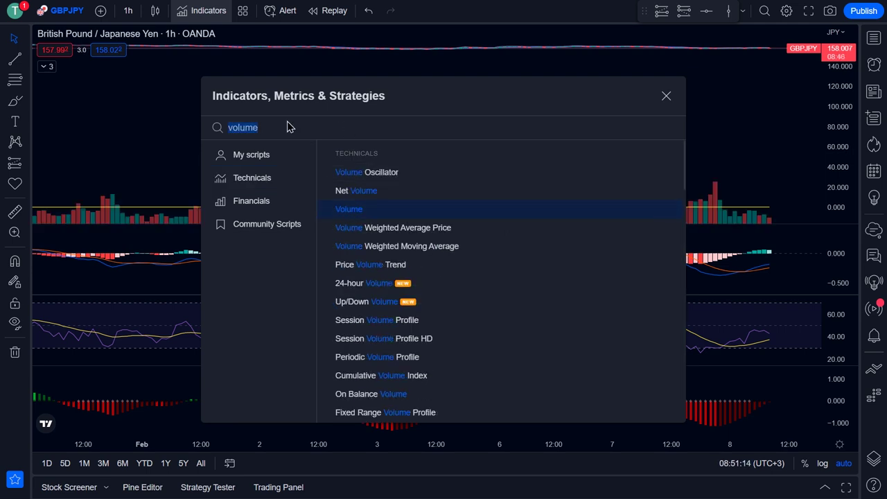
- Add the Average Directional Index and the Regularized Exponential Moving Average script, finishing the indicator selection
{"action": "key", "text": "BackSpace"}
{"action": "type", "text": "adx"}
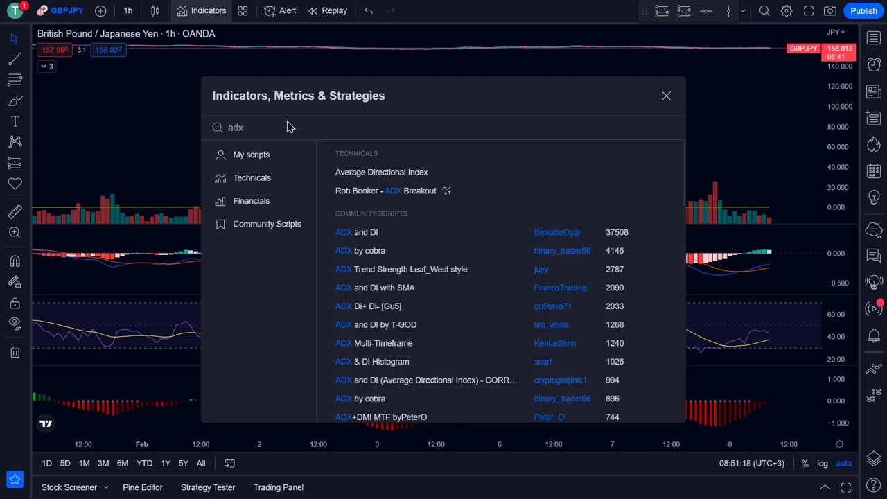
{"action": "left_click", "coordinate": [395, 174]}
{"action": "type", "text": "rema"}
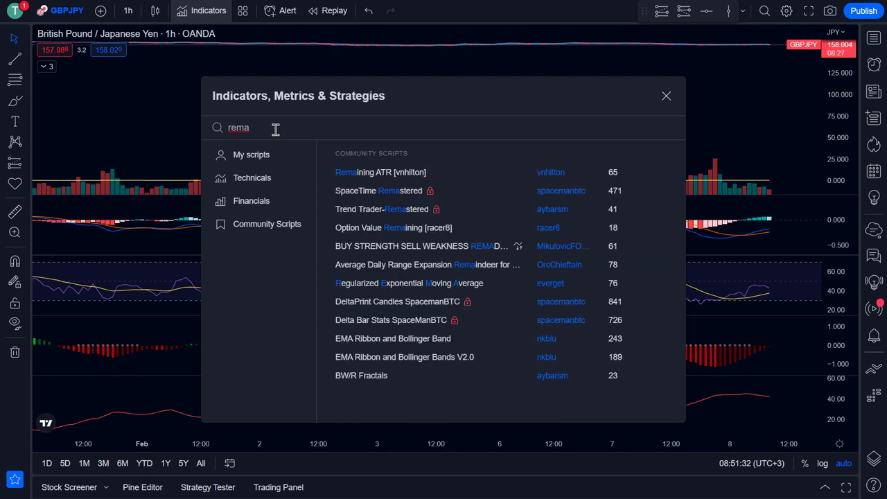
{"action": "left_click", "coordinate": [474, 290]}
{"action": "left_click", "coordinate": [666, 95]}
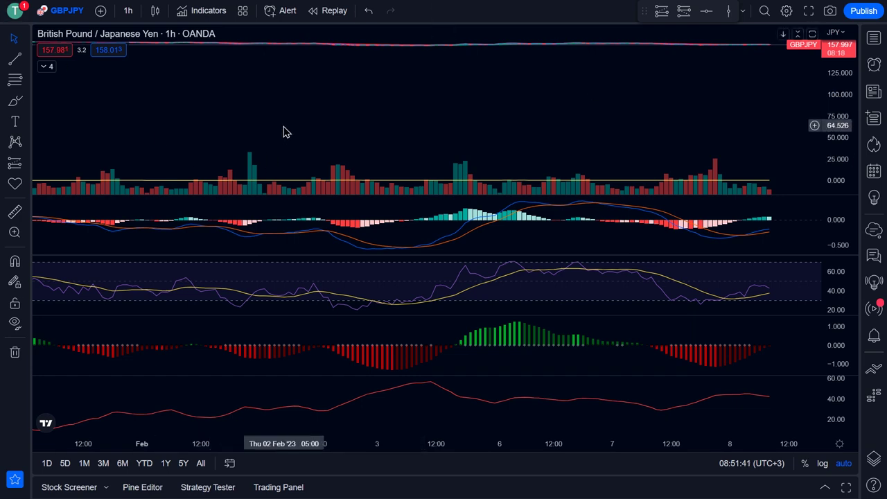
- Move the Regularized Exponential Moving Average from the price chart into the Average Directional Index's pane
{"action": "left_click_drag", "start_coordinate": [841, 131], "coordinate": [842, 43]}
{"action": "left_click_drag", "start_coordinate": [765, 66], "coordinate": [780, 147]}
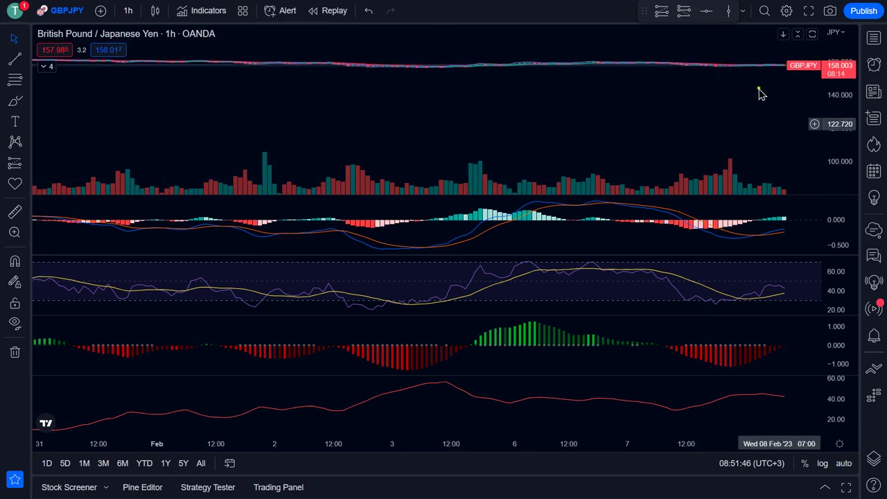
{"action": "left_click_drag", "start_coordinate": [762, 94], "coordinate": [770, 158]}
{"action": "left_click_drag", "start_coordinate": [841, 114], "coordinate": [834, 38]}
{"action": "left_click_drag", "start_coordinate": [842, 158], "coordinate": [835, 39]}
{"action": "left_click_drag", "start_coordinate": [746, 127], "coordinate": [742, 61]}
{"action": "left_click_drag", "start_coordinate": [842, 134], "coordinate": [835, 43]}
{"action": "left_click_drag", "start_coordinate": [845, 107], "coordinate": [835, 45]}
{"action": "left_click_drag", "start_coordinate": [706, 109], "coordinate": [610, 395]}
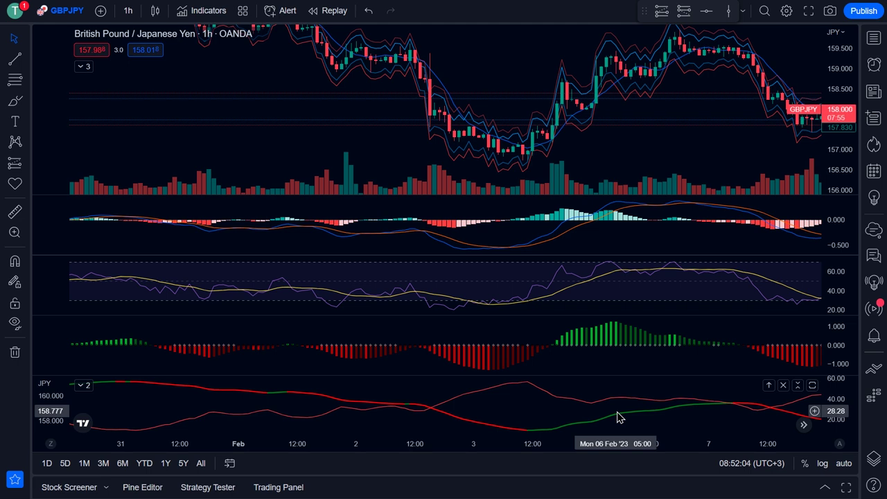
- Set the REMA indicator's source to ADX
{"action": "double_click", "coordinate": [600, 424]}
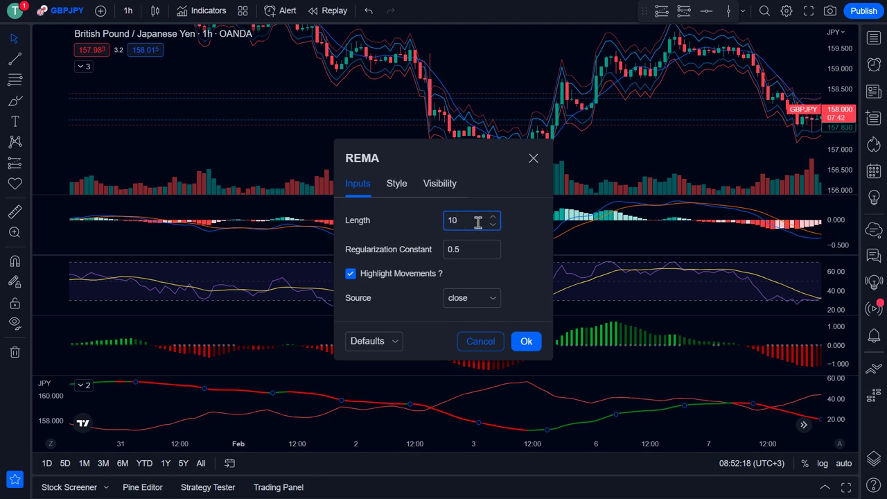
{"action": "left_click", "coordinate": [478, 297]}
{"action": "scroll", "coordinate": [478, 415], "scroll_direction": "down", "scroll_amount": 1}
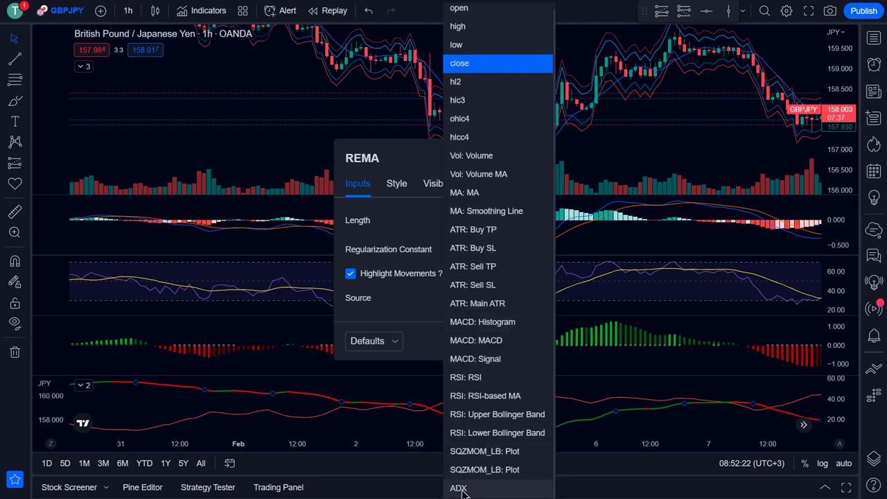
{"action": "left_click", "coordinate": [467, 488]}
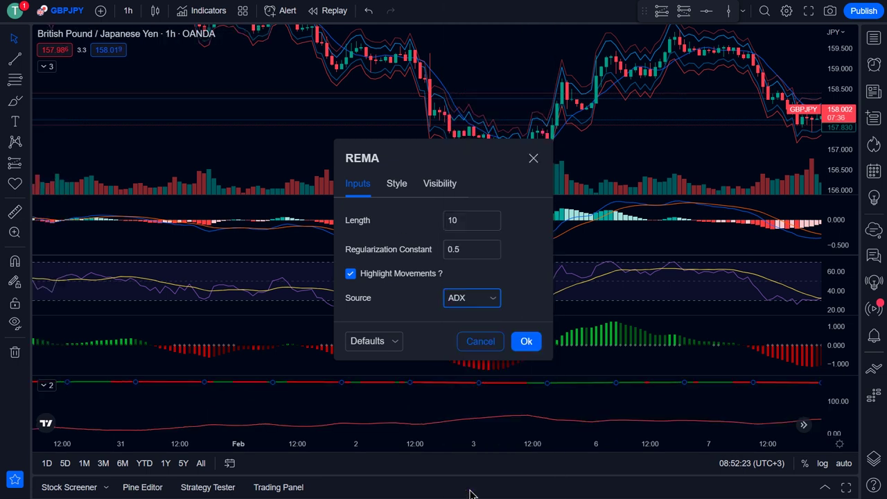
- Set the REMA's Color 0 and Color 1 to the same bright green and apply the settings
{"action": "left_click", "coordinate": [398, 184]}
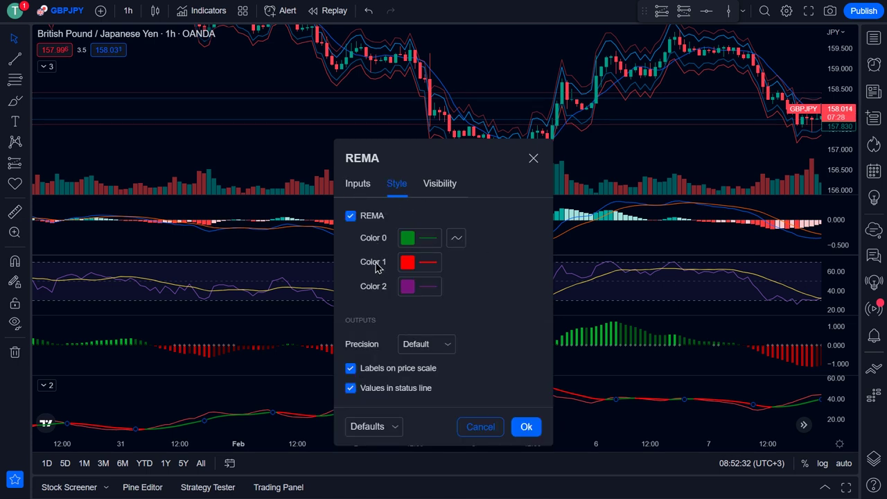
{"action": "left_click", "coordinate": [420, 241]}
{"action": "left_click", "coordinate": [451, 276]}
{"action": "left_click", "coordinate": [436, 261]}
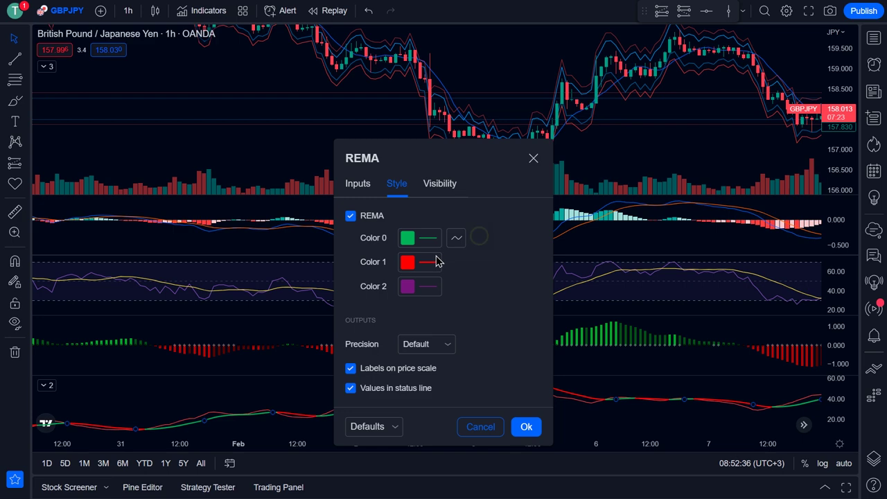
{"action": "left_click", "coordinate": [449, 298]}
{"action": "left_click", "coordinate": [501, 260]}
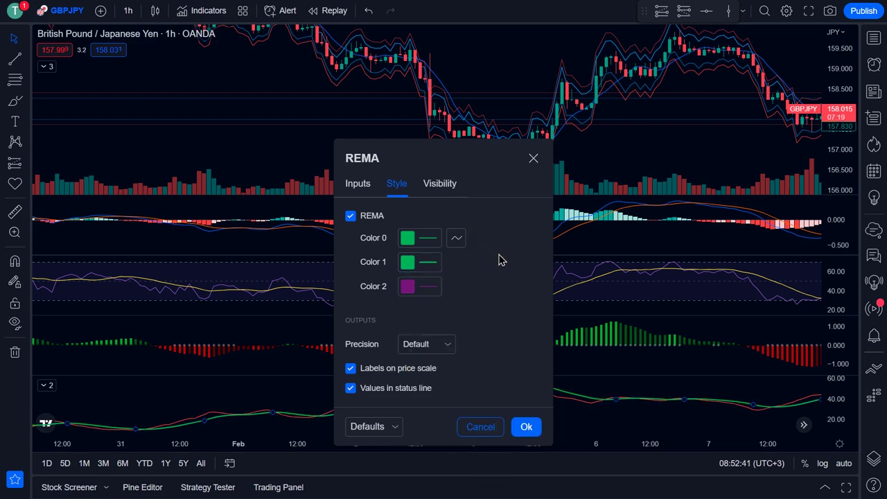
{"action": "left_click", "coordinate": [525, 426]}
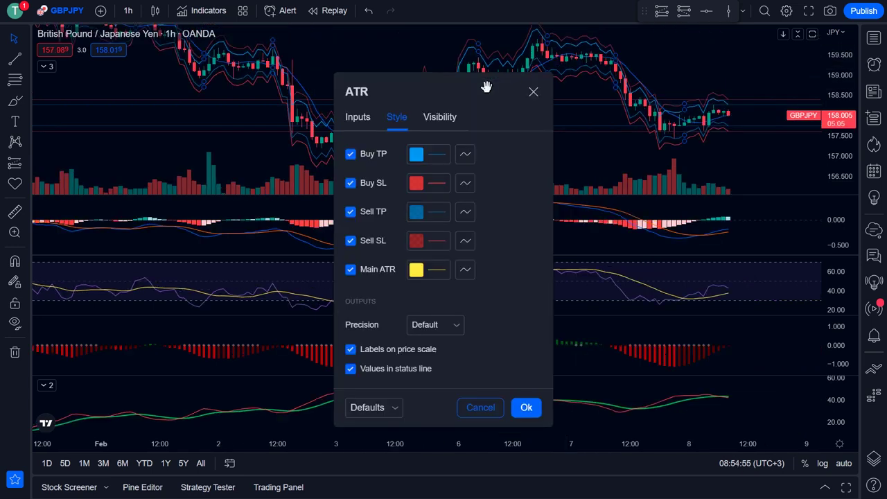
- Set the ATR indicator's smoothing to EMA
{"action": "left_click", "coordinate": [366, 126]}
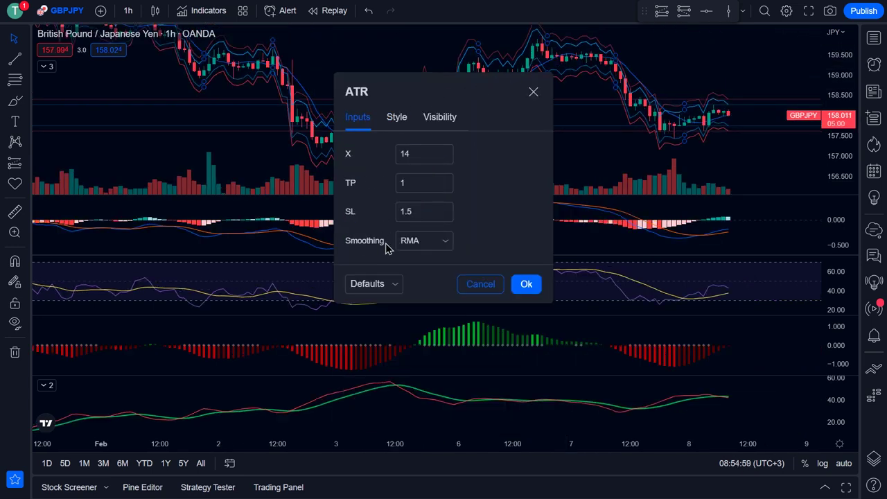
{"action": "left_click", "coordinate": [422, 242]}
{"action": "left_click", "coordinate": [425, 300]}
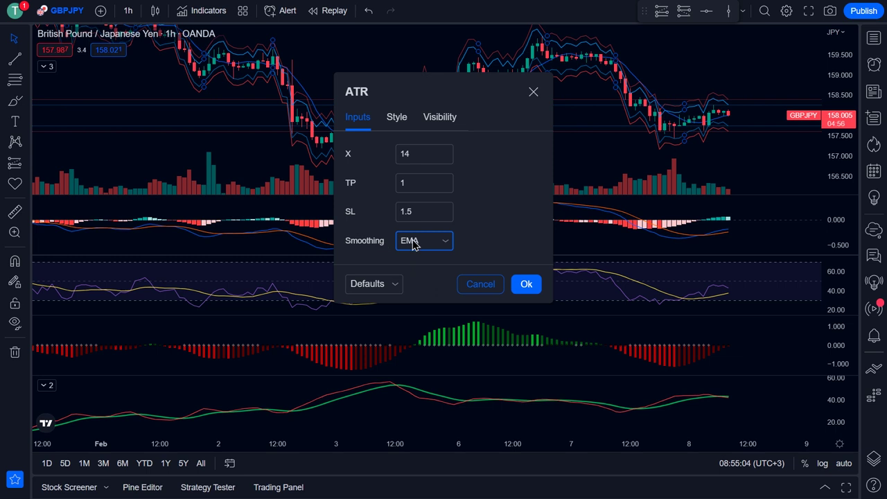
- Hide the ATR indicator's Buy TP, Sell TP and Main ATR plots
{"action": "left_click", "coordinate": [397, 118]}
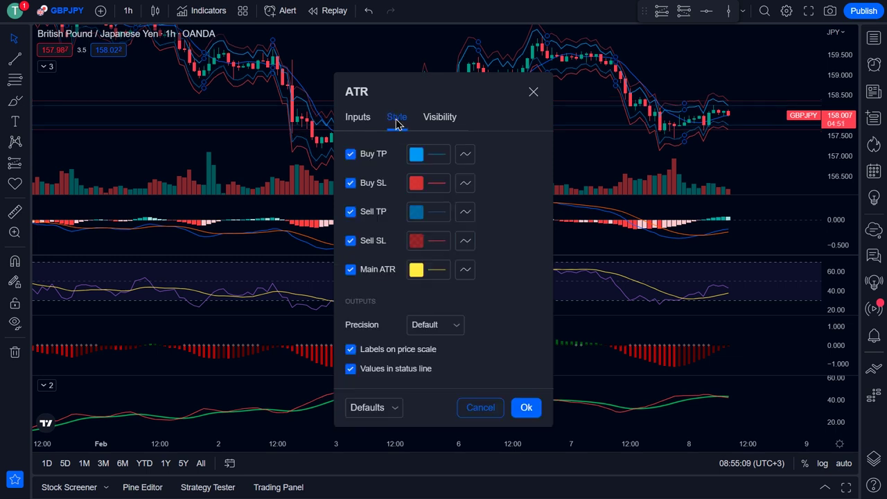
{"action": "left_click", "coordinate": [352, 155]}
{"action": "left_click", "coordinate": [350, 212]}
{"action": "left_click", "coordinate": [350, 270]}
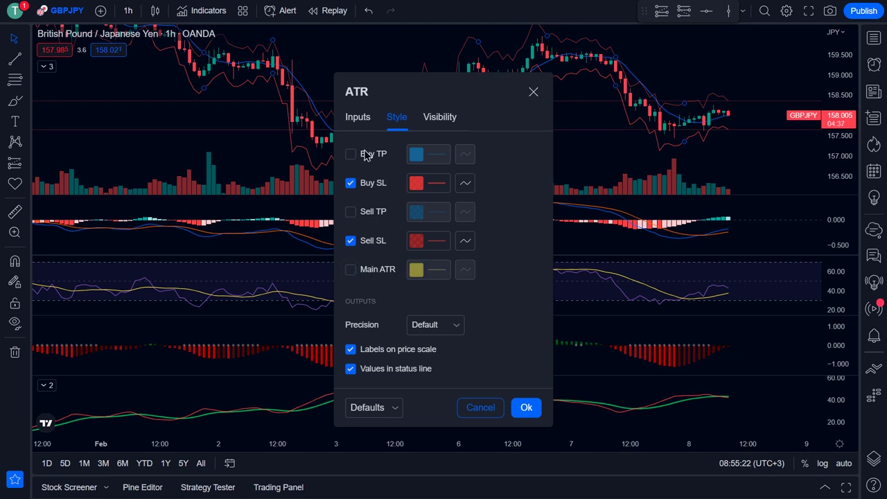
- Change the ATR's Buy SL and Sell SL plots to step lines and apply the settings
{"action": "left_click", "coordinate": [465, 183]}
{"action": "left_click", "coordinate": [496, 265]}
{"action": "left_click", "coordinate": [465, 240]}
{"action": "left_click", "coordinate": [495, 327]}
{"action": "left_click", "coordinate": [525, 407]}
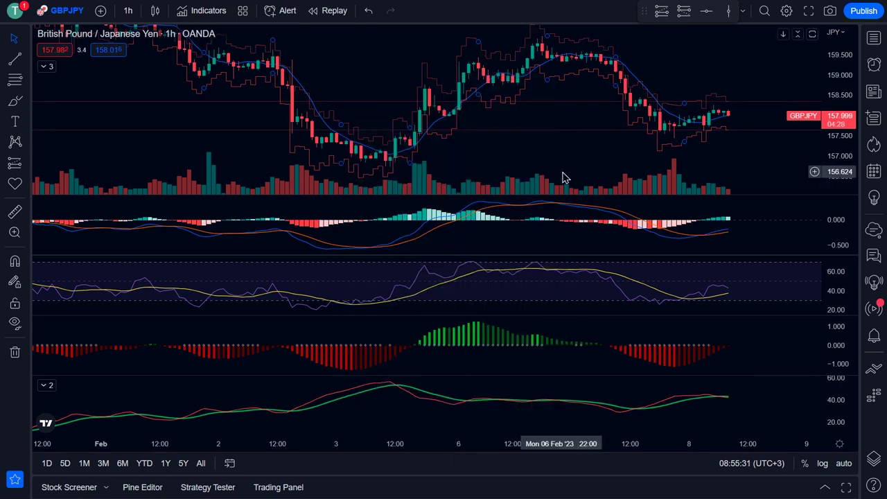
- Set the moving average's length to 100 on the price chart
{"action": "left_click_drag", "start_coordinate": [569, 164], "coordinate": [552, 129]}
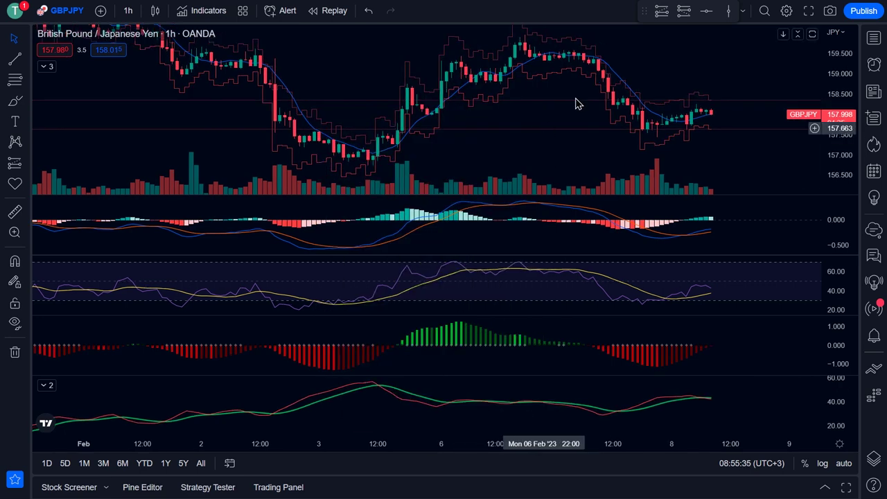
{"action": "double_click", "coordinate": [619, 81]}
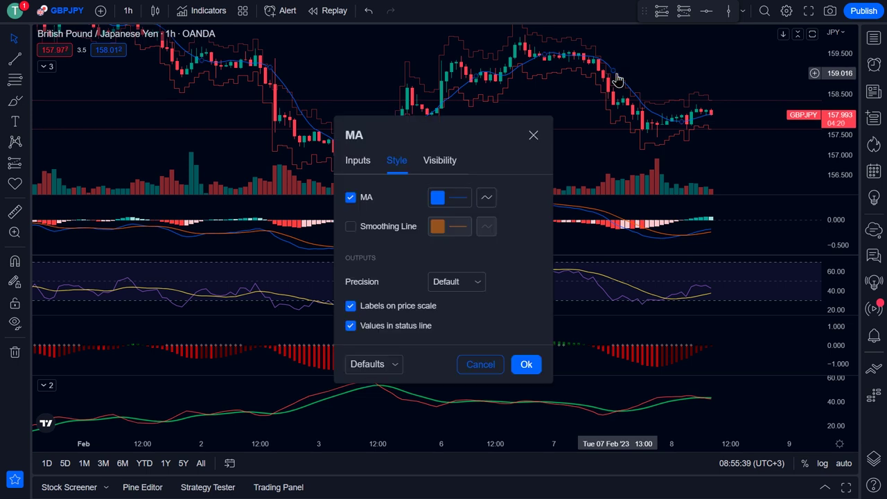
{"action": "left_click", "coordinate": [359, 164]}
{"action": "left_click", "coordinate": [415, 224]}
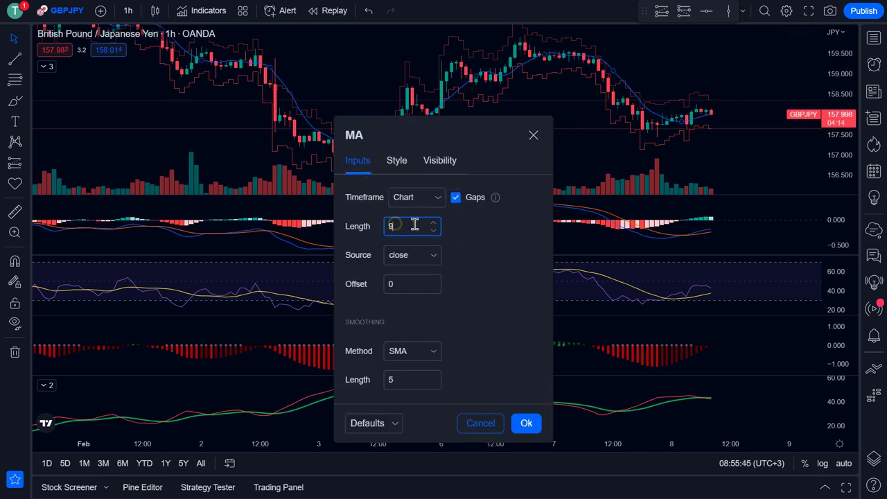
{"action": "type", "text": "100"}
- Color the MA line yellow and apply the moving average settings
{"action": "left_click", "coordinate": [399, 162]}
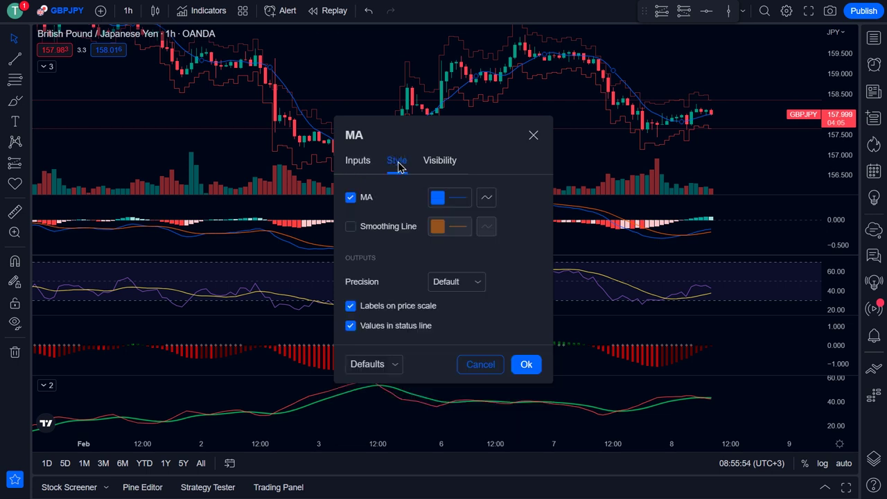
{"action": "left_click", "coordinate": [437, 197]}
{"action": "left_click", "coordinate": [466, 235]}
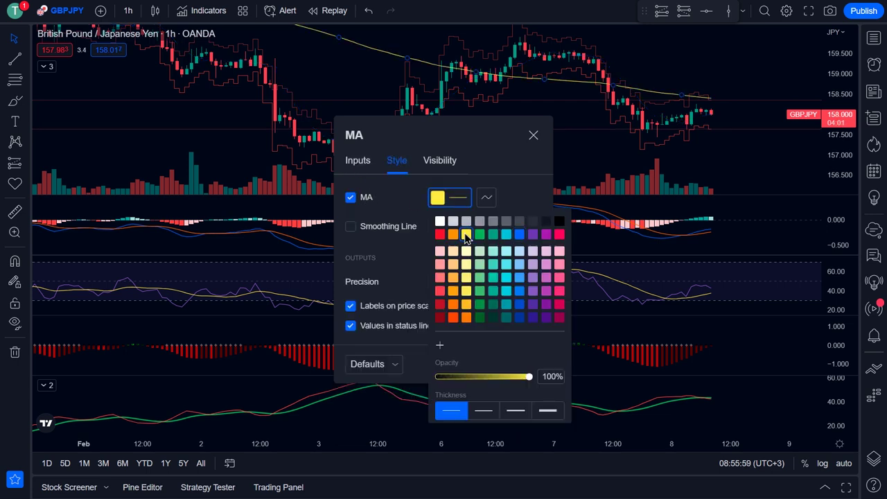
{"action": "left_click", "coordinate": [525, 195]}
{"action": "left_click", "coordinate": [525, 364]}
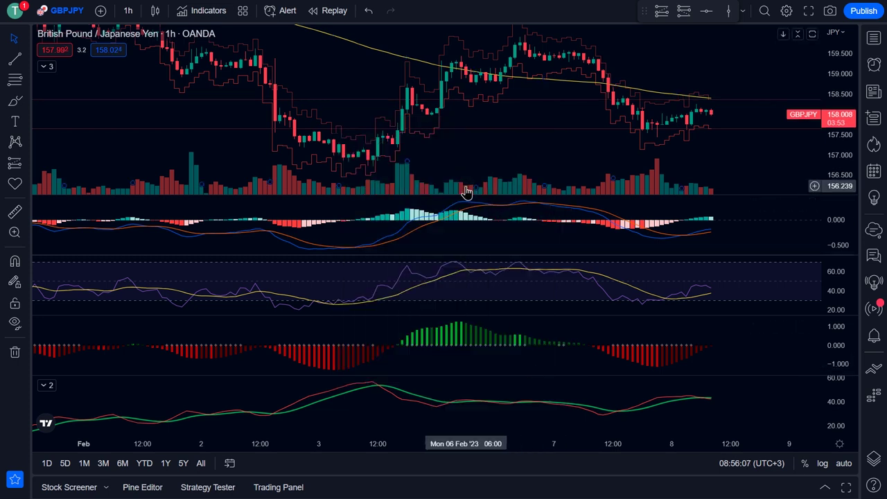
- Expand the price chart's indicator legend and set the volume indicator's MA length to 10
{"action": "left_click", "coordinate": [44, 67]}
{"action": "left_click", "coordinate": [74, 93]}
{"action": "left_click", "coordinate": [361, 141]}
{"action": "double_click", "coordinate": [422, 175]}
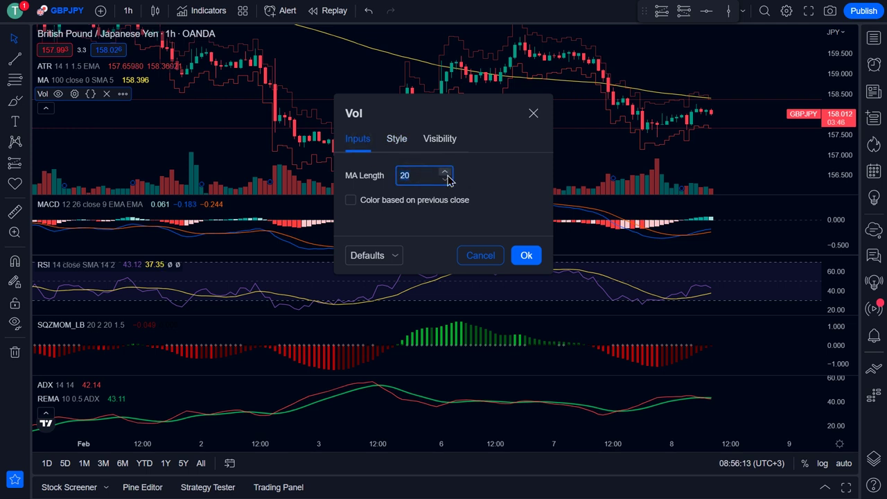
- Show the Volume MA line in white and apply the volume settings
{"action": "left_click", "coordinate": [397, 141]}
{"action": "left_click", "coordinate": [352, 249]}
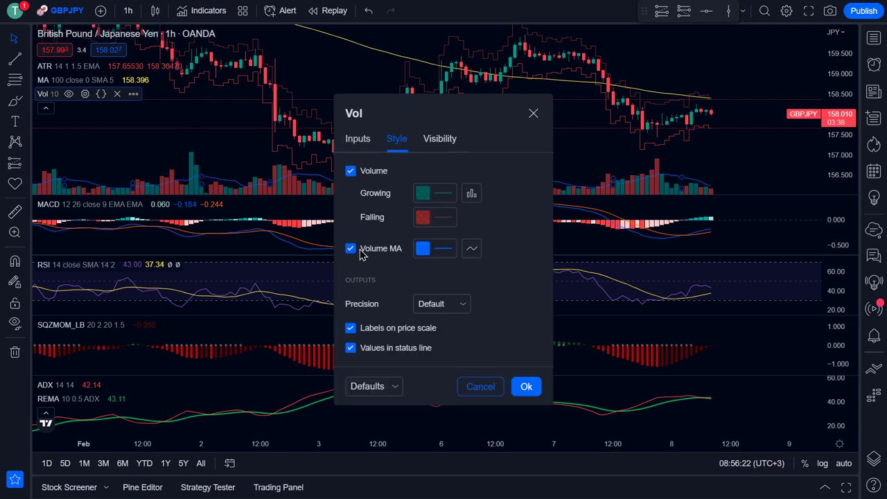
{"action": "left_click", "coordinate": [429, 253]}
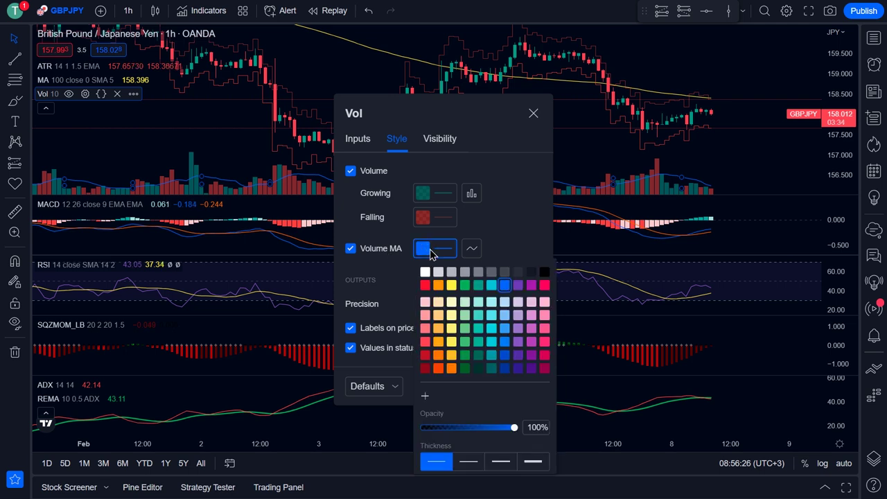
{"action": "left_click", "coordinate": [425, 272]}
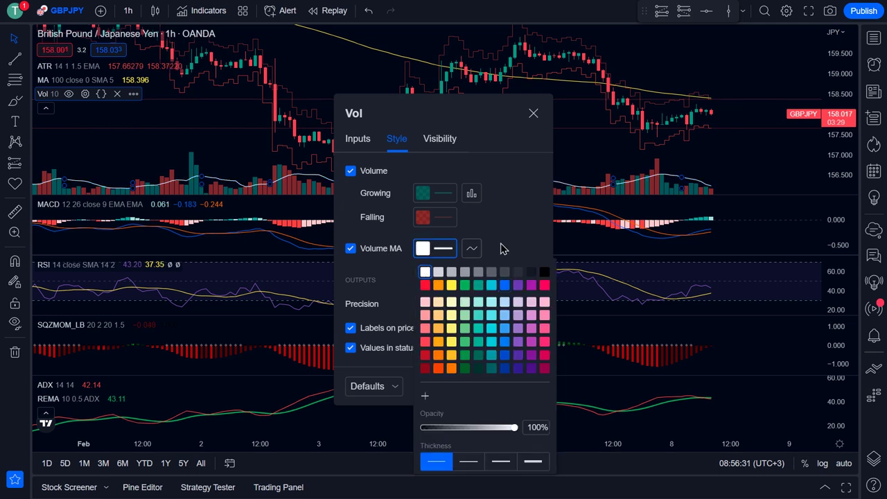
{"action": "left_click", "coordinate": [510, 243]}
{"action": "left_click", "coordinate": [526, 386]}
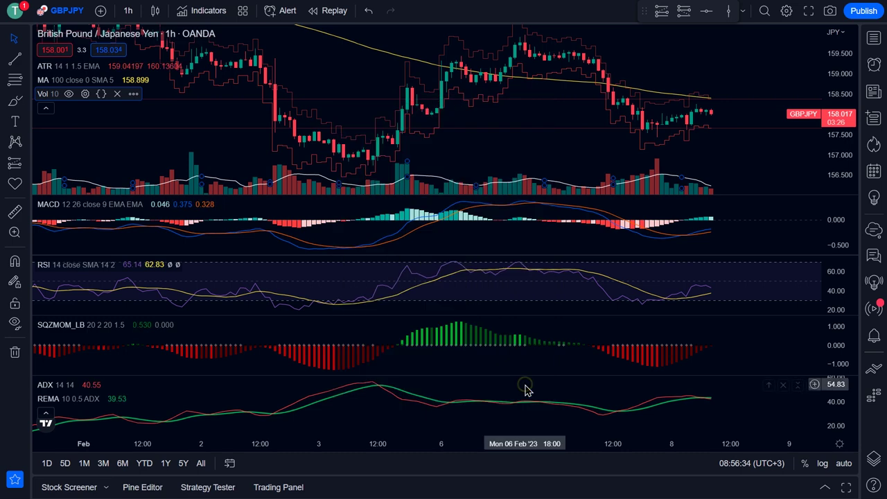
- Set the MACD indicator's source to hlcc4 and apply the settings
{"action": "double_click", "coordinate": [469, 209]}
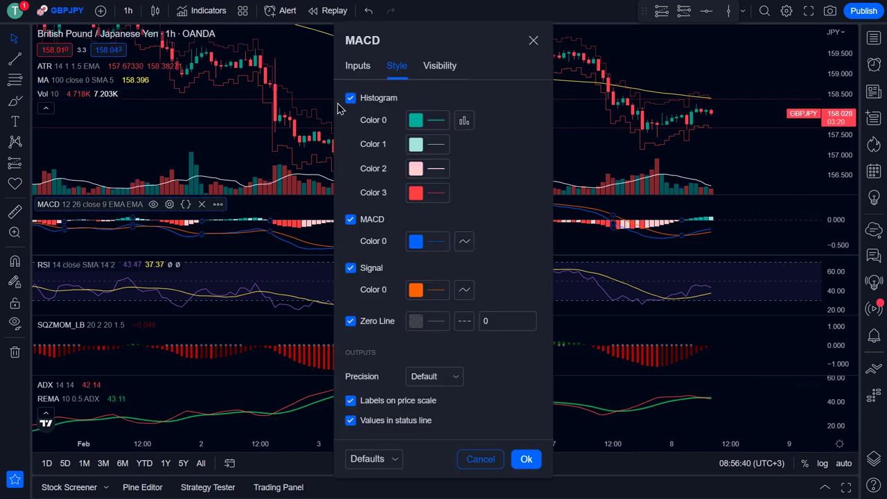
{"action": "left_click", "coordinate": [357, 68]}
{"action": "left_click", "coordinate": [456, 181]}
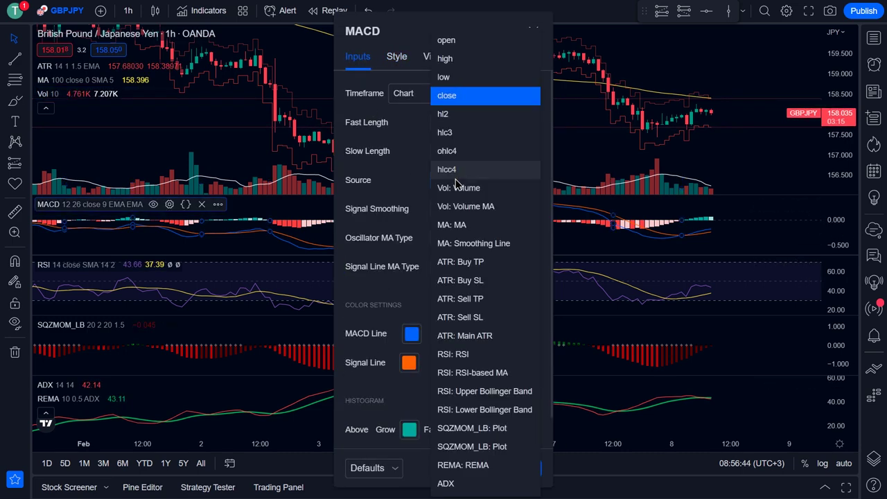
{"action": "left_click", "coordinate": [449, 172]}
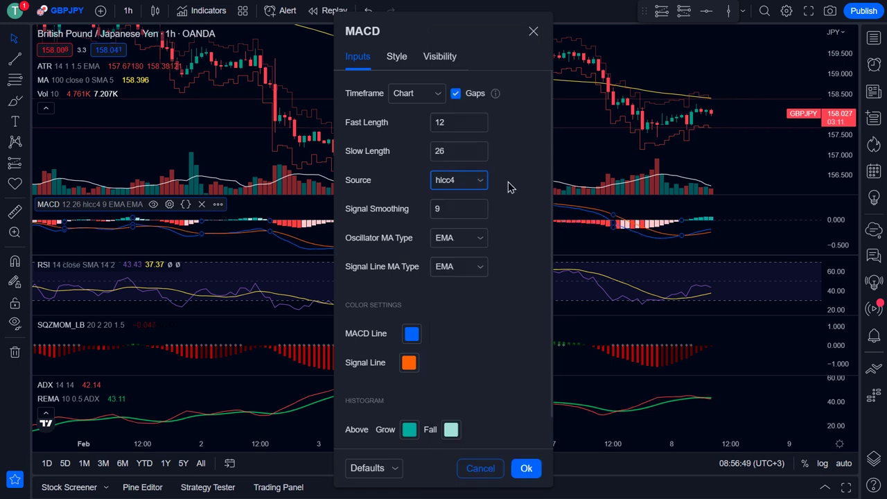
{"action": "left_click", "coordinate": [524, 469]}
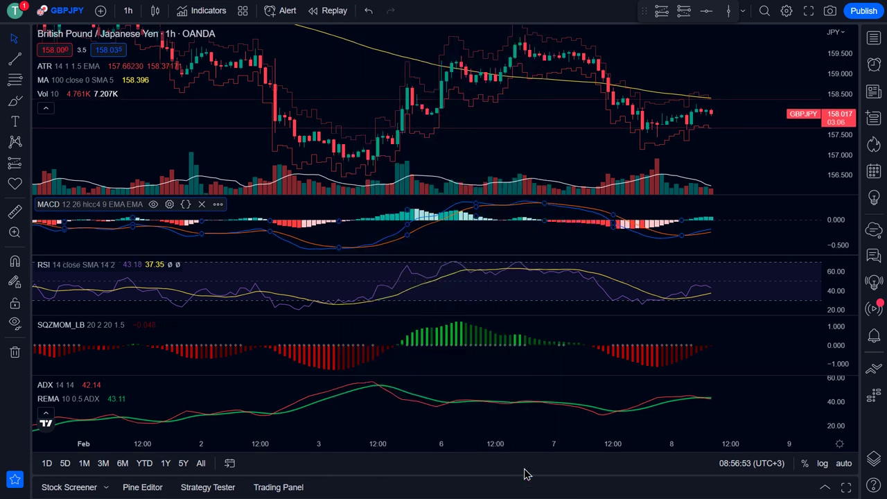
- Set the RSI indicator's source to hl2
{"action": "double_click", "coordinate": [457, 276]}
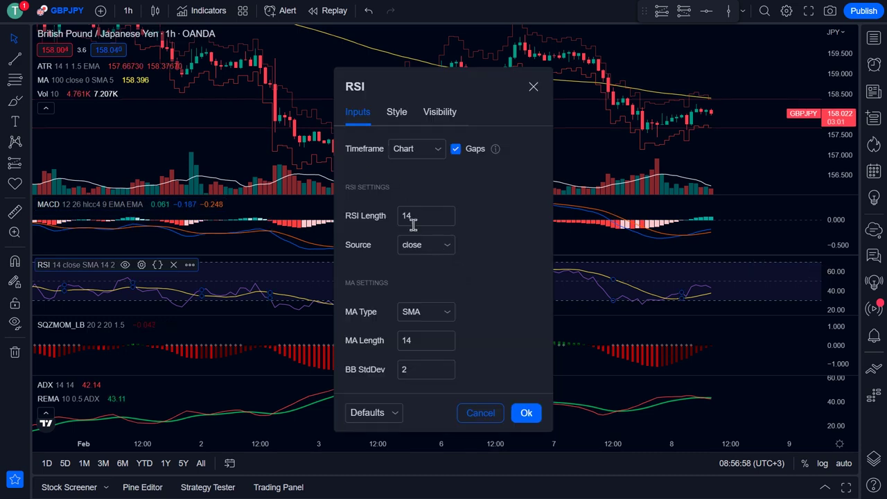
{"action": "left_click", "coordinate": [447, 244]}
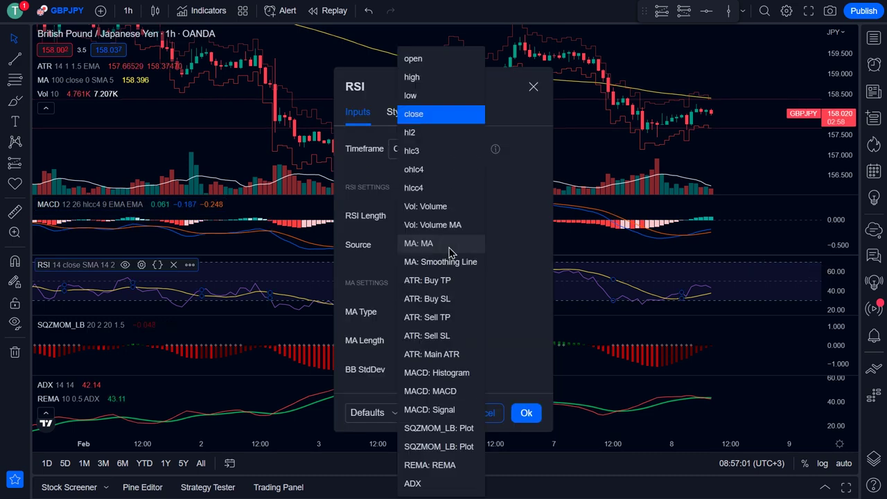
{"action": "left_click", "coordinate": [413, 133]}
- Hide the RSI-based MA, give the RSI Middle Band the second line thickness, and apply the settings
{"action": "left_click", "coordinate": [398, 112]}
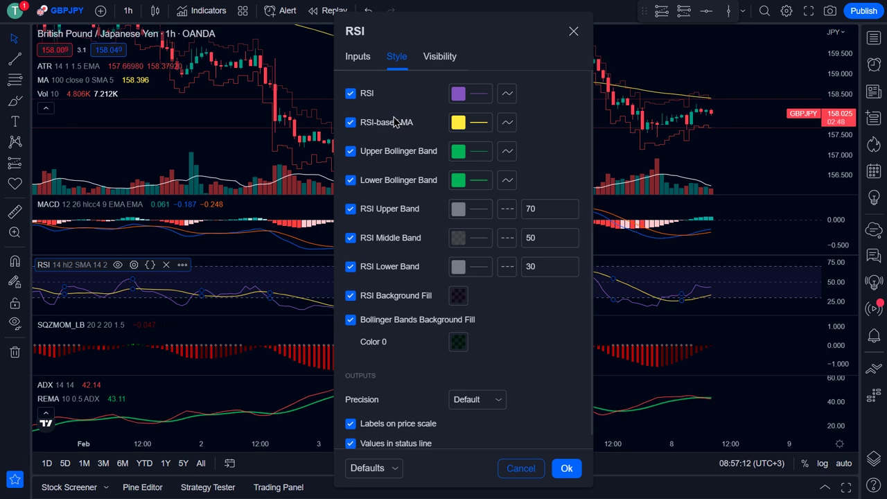
{"action": "left_click", "coordinate": [352, 125]}
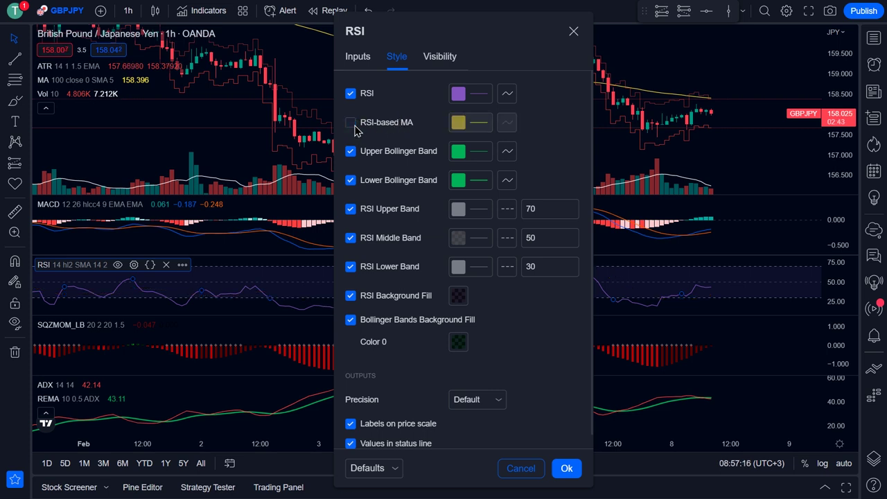
{"action": "left_click", "coordinate": [478, 240]}
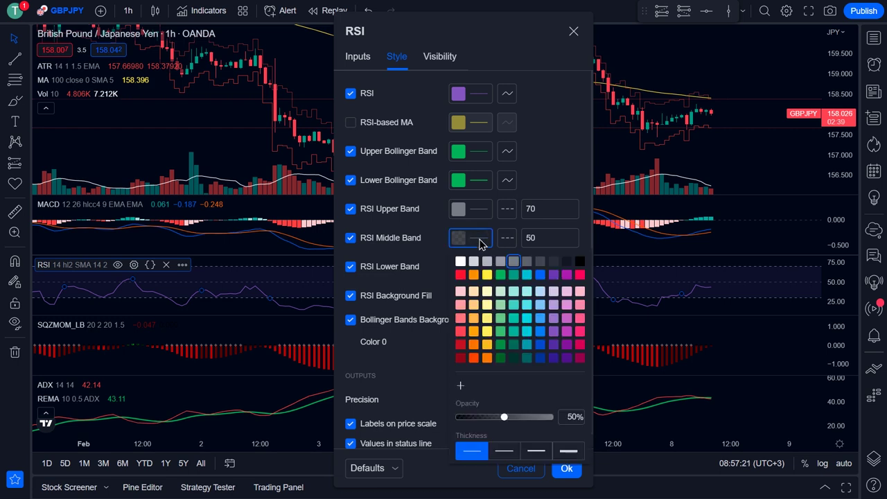
{"action": "left_click", "coordinate": [506, 450]}
{"action": "left_click", "coordinate": [550, 172]}
{"action": "left_click", "coordinate": [565, 469]}
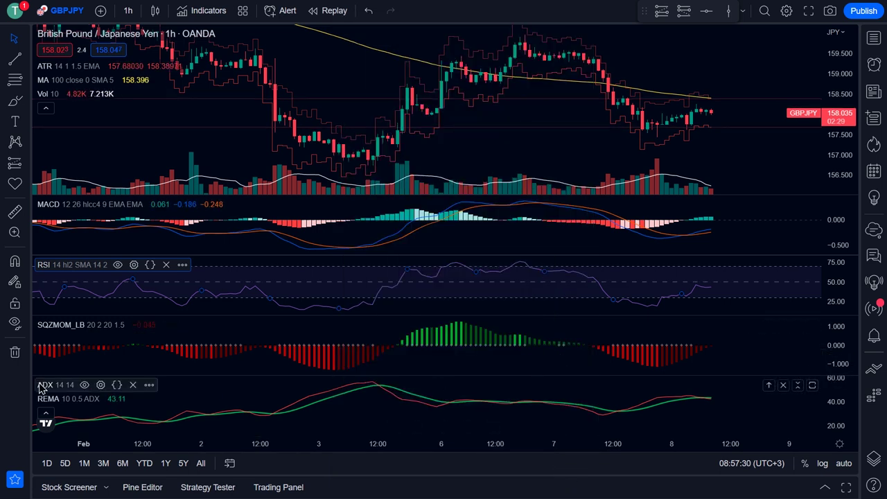
- Set the ADX indicator's ADX Smoothing and DI Length both to 5
{"action": "left_click", "coordinate": [100, 384]}
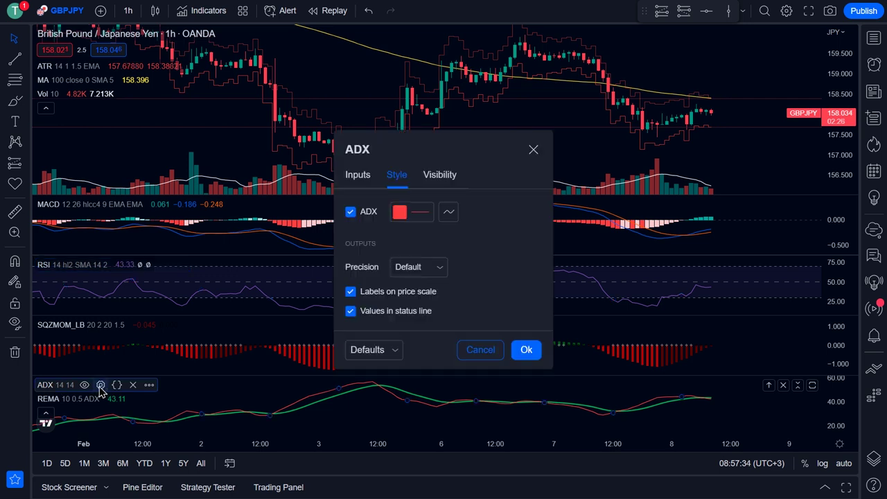
{"action": "left_click", "coordinate": [357, 176]}
{"action": "double_click", "coordinate": [445, 240]}
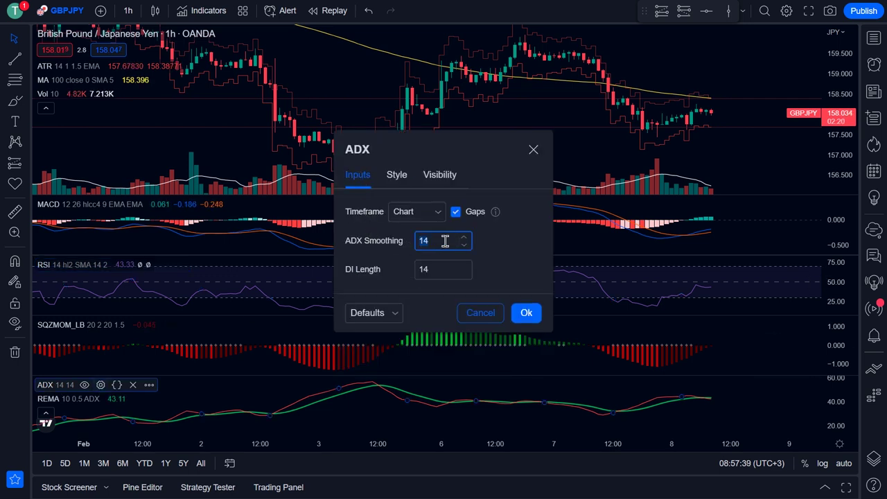
{"action": "double_click", "coordinate": [428, 269]}
{"action": "type", "text": "5"}
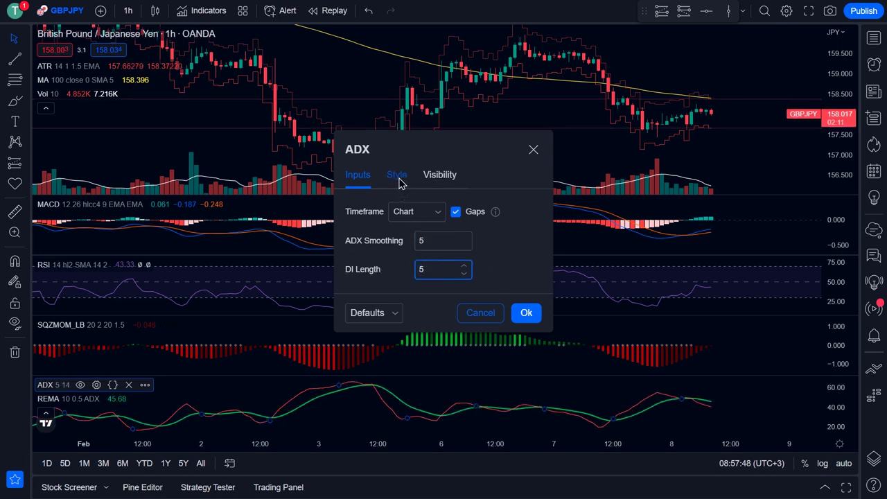
- Color the ADX line white and apply the ADX settings
{"action": "left_click", "coordinate": [395, 177]}
{"action": "left_click", "coordinate": [406, 214]}
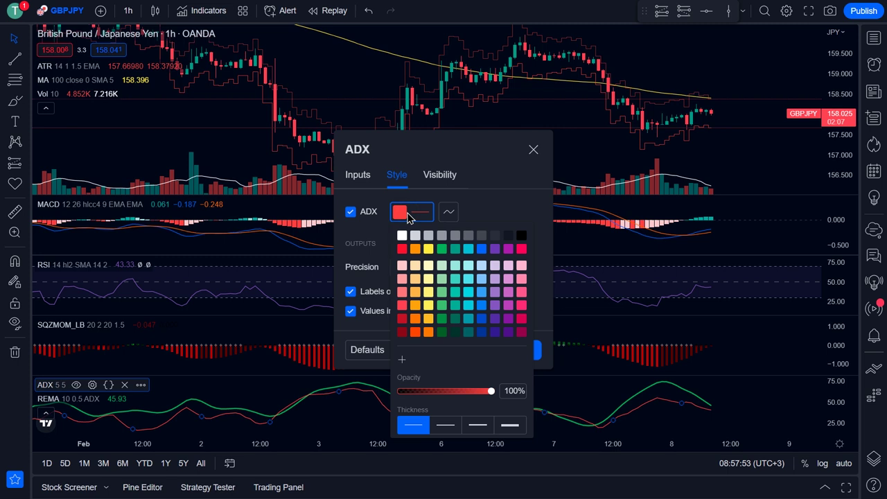
{"action": "left_click", "coordinate": [402, 237]}
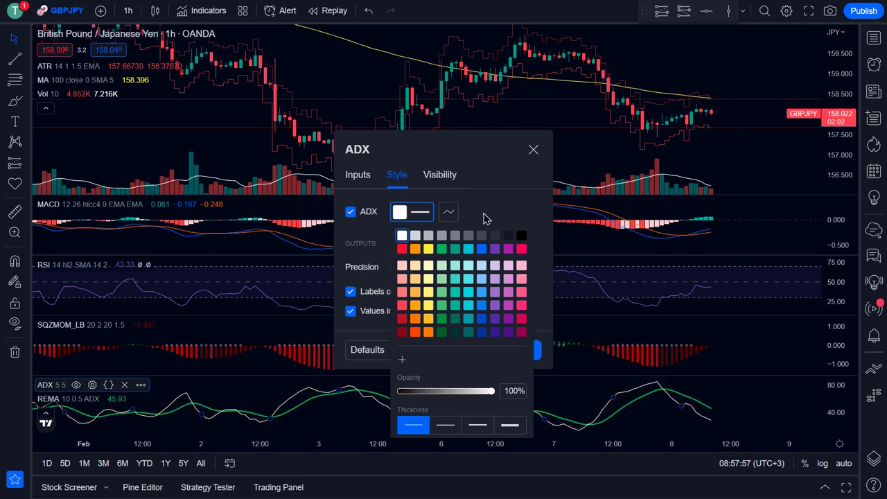
{"action": "left_click", "coordinate": [486, 219]}
{"action": "left_click", "coordinate": [534, 350]}
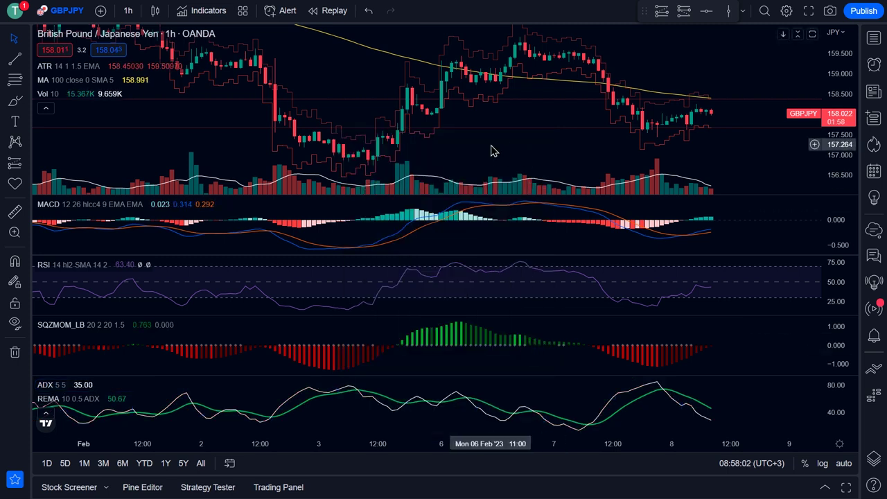
- Add a horizontal line to the ADX pane and set its price coordinate to 20
{"action": "key", "text": "alt+h"}
{"action": "left_click", "coordinate": [726, 390]}
{"action": "double_click", "coordinate": [727, 393]}
{"action": "left_click", "coordinate": [440, 204]}
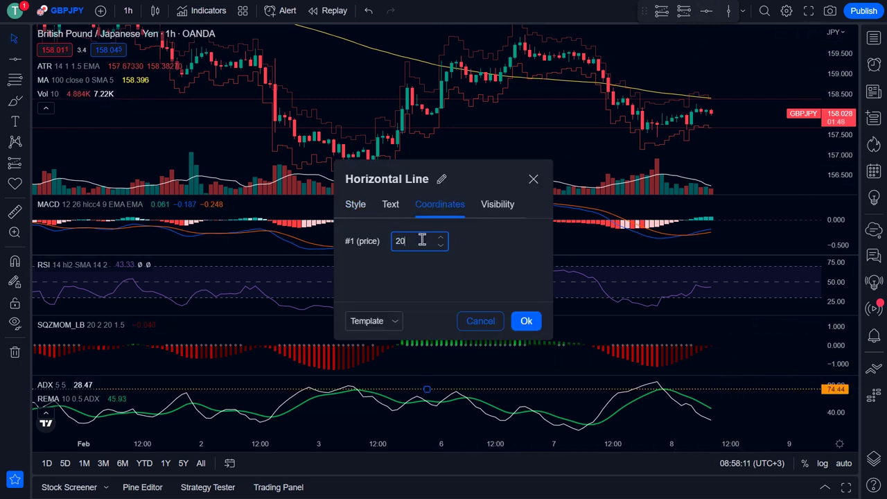
{"action": "left_click", "coordinate": [526, 321]}
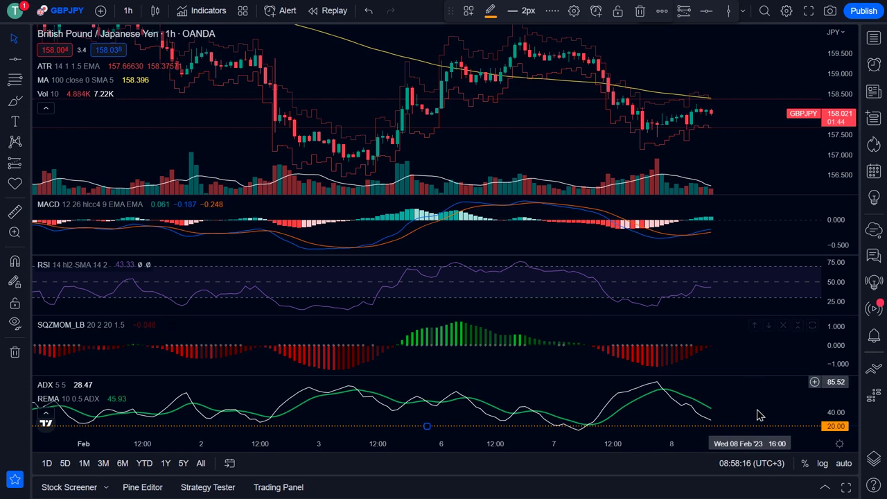
- Add a second horizontal line to the ADX pane and set its price coordinate to 50
{"action": "key", "text": "alt+h"}
{"action": "left_click", "coordinate": [746, 393]}
{"action": "double_click", "coordinate": [741, 393]}
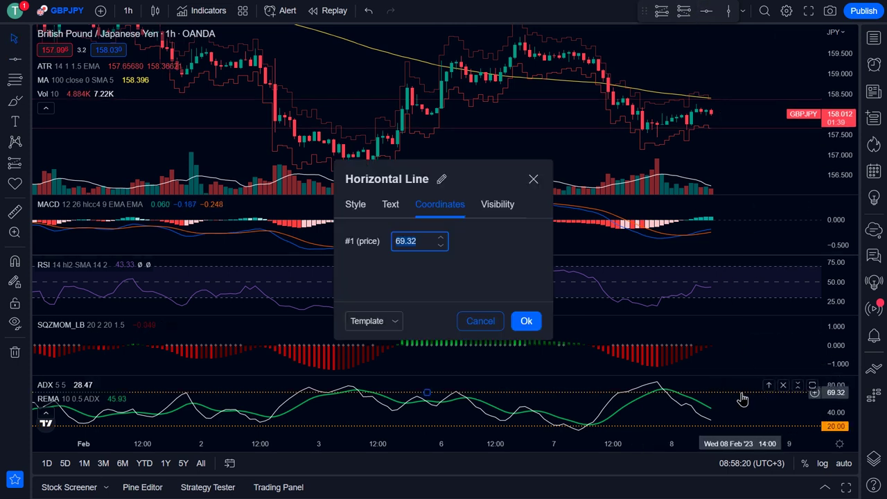
{"action": "type", "text": "50"}
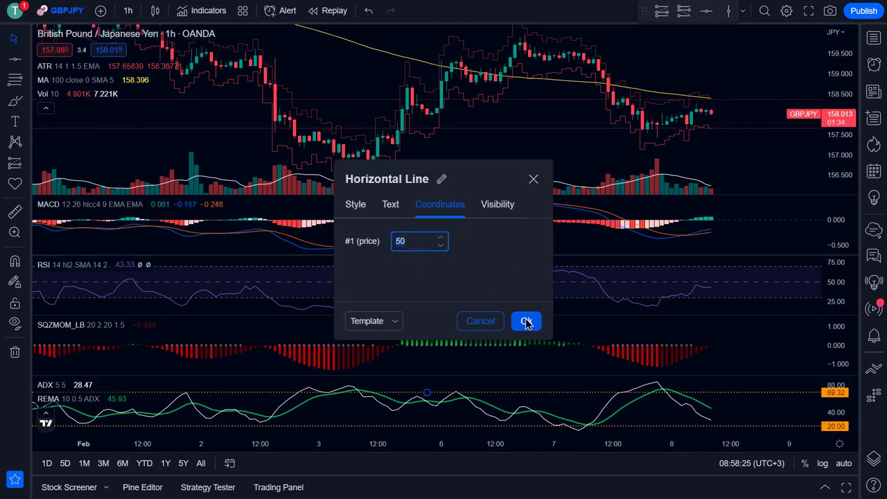
{"action": "left_click", "coordinate": [527, 321]}
- Examine the ADX and REMA lines against the 20 and 50 levels in the January 2023 chart history
{"action": "scroll", "coordinate": [653, 396], "scroll_direction": "left", "scroll_amount": 5}
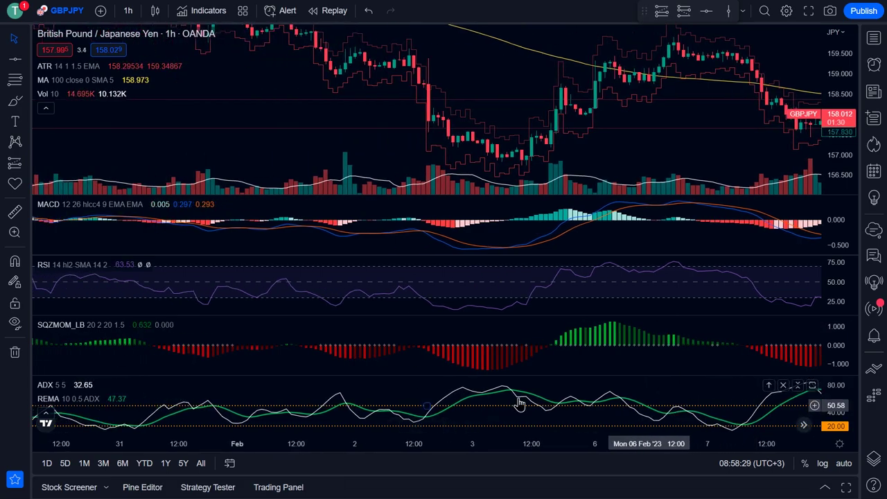
{"action": "left_click_drag", "start_coordinate": [514, 397], "coordinate": [772, 413]}
{"action": "scroll", "coordinate": [668, 394], "scroll_direction": "left", "scroll_amount": 8}
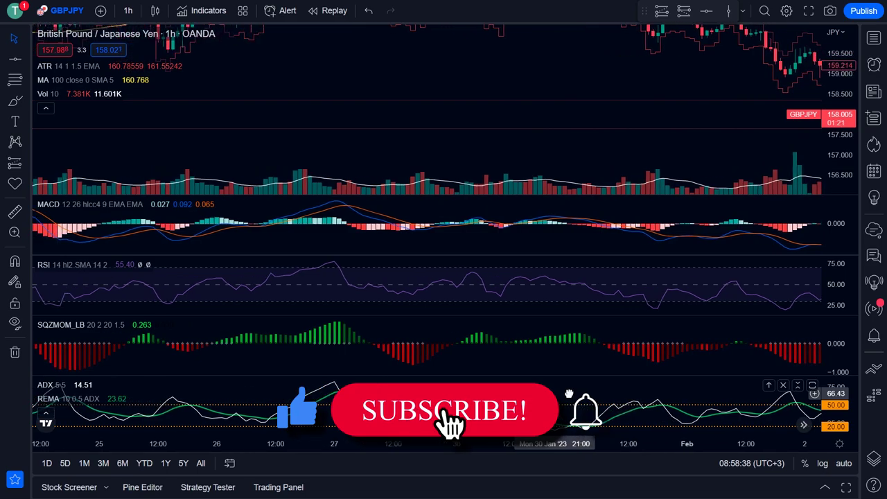
{"action": "scroll", "coordinate": [668, 393], "scroll_direction": "left", "scroll_amount": 8}
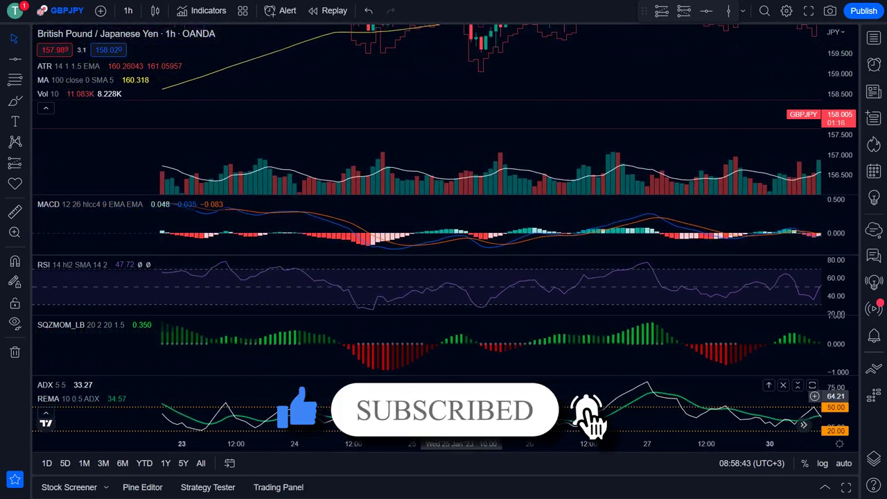